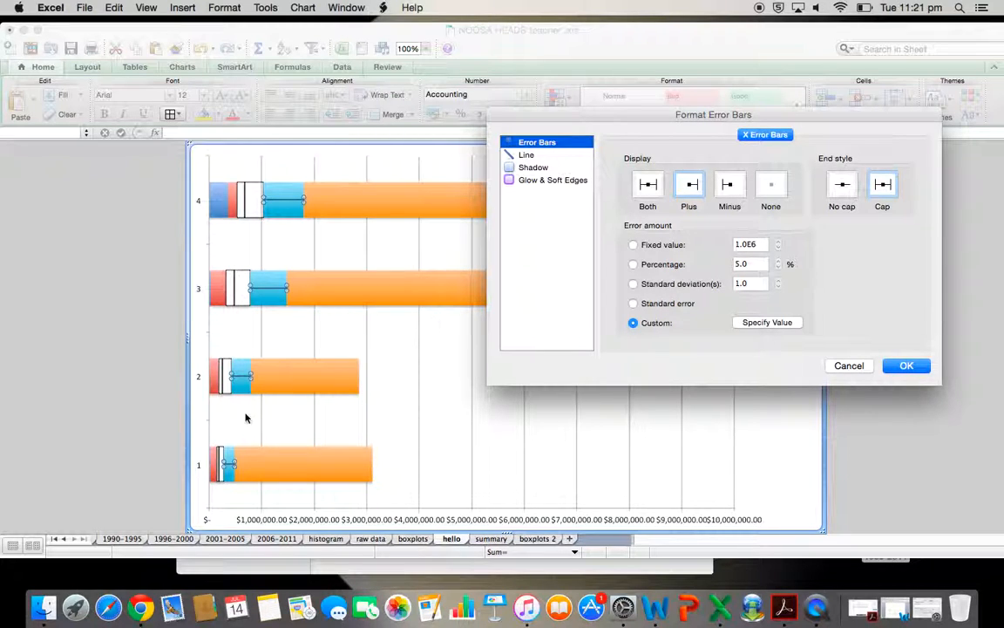
Add error bars to the red Series 2 bars of the stacked bar chart
left_click(907, 366)
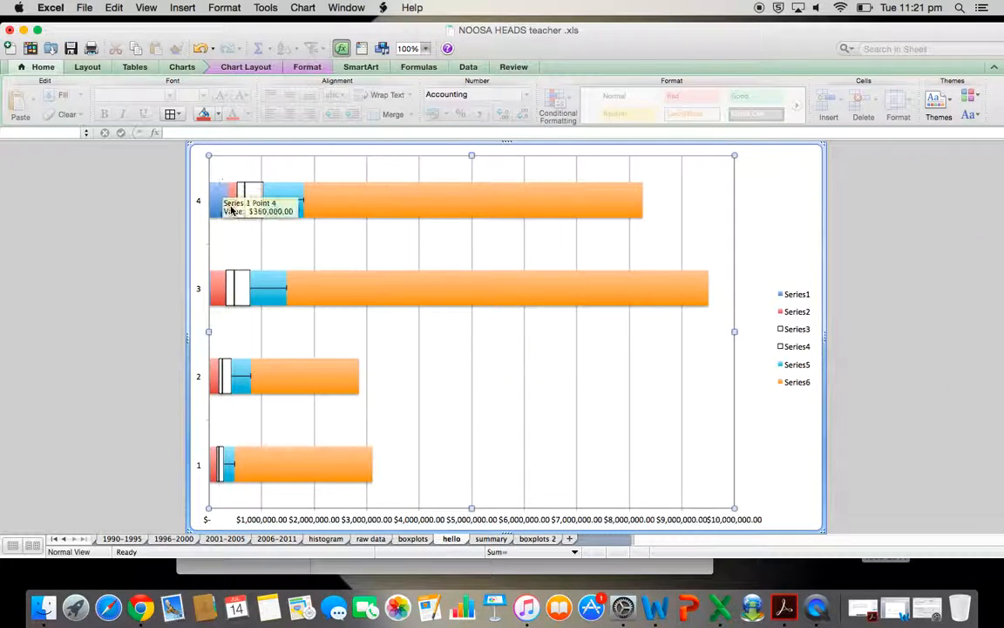
left_click(231, 208)
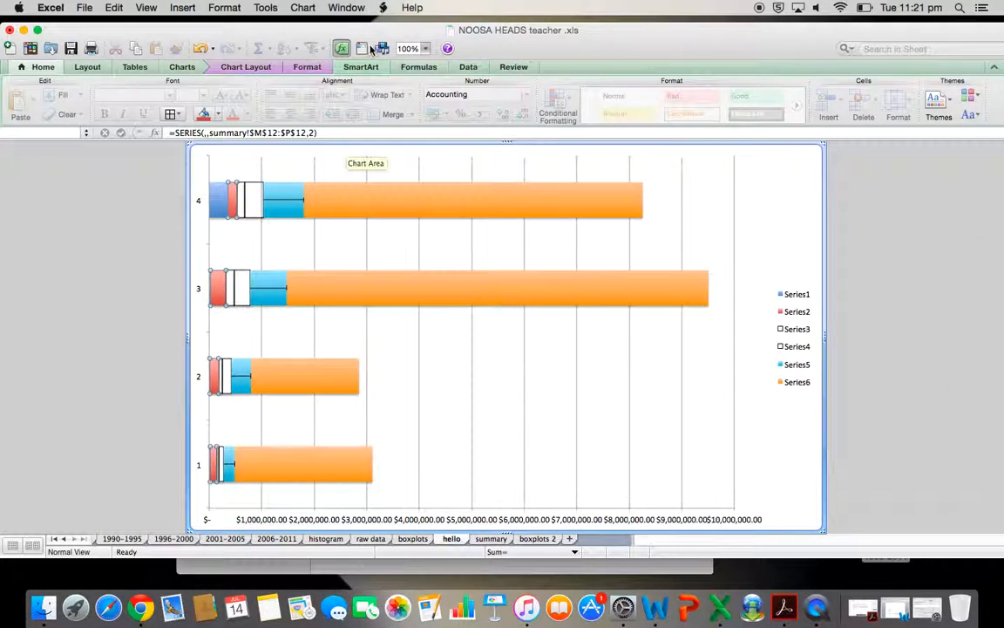
mouse_move(625, 198)
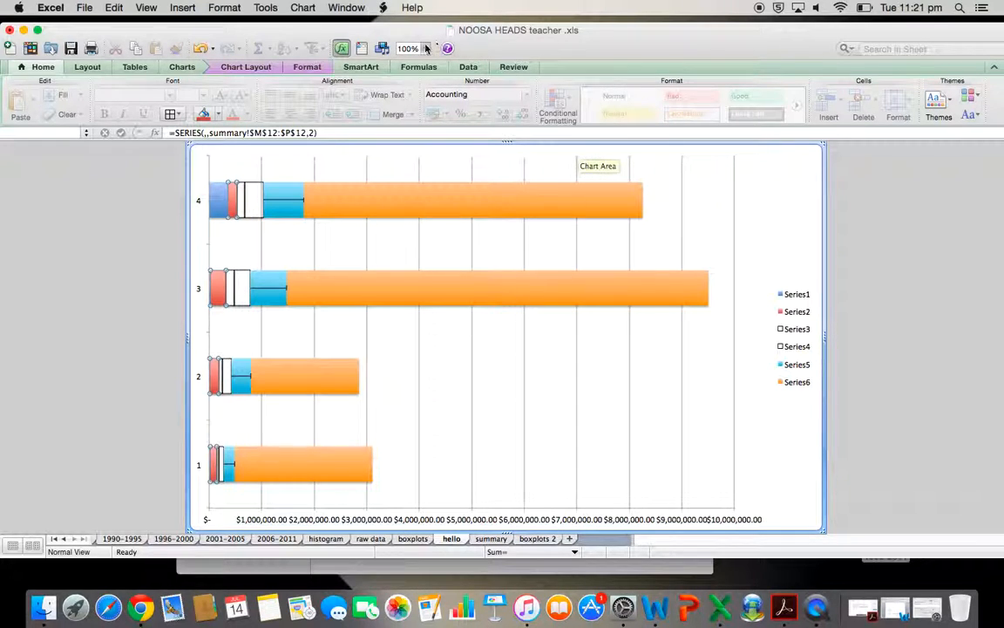
left_click(246, 67)
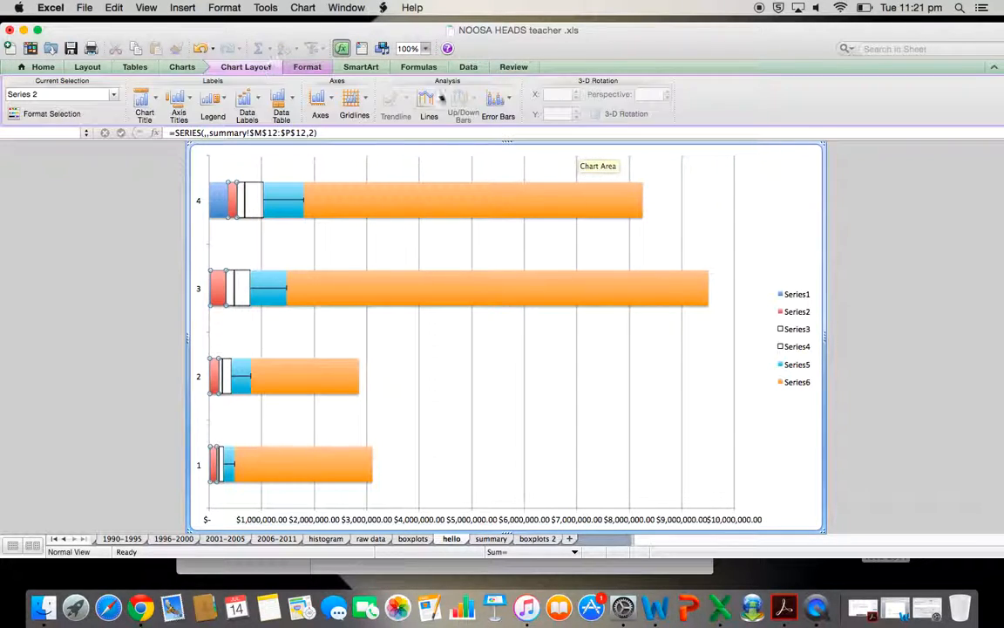
left_click(496, 99)
left_click(537, 229)
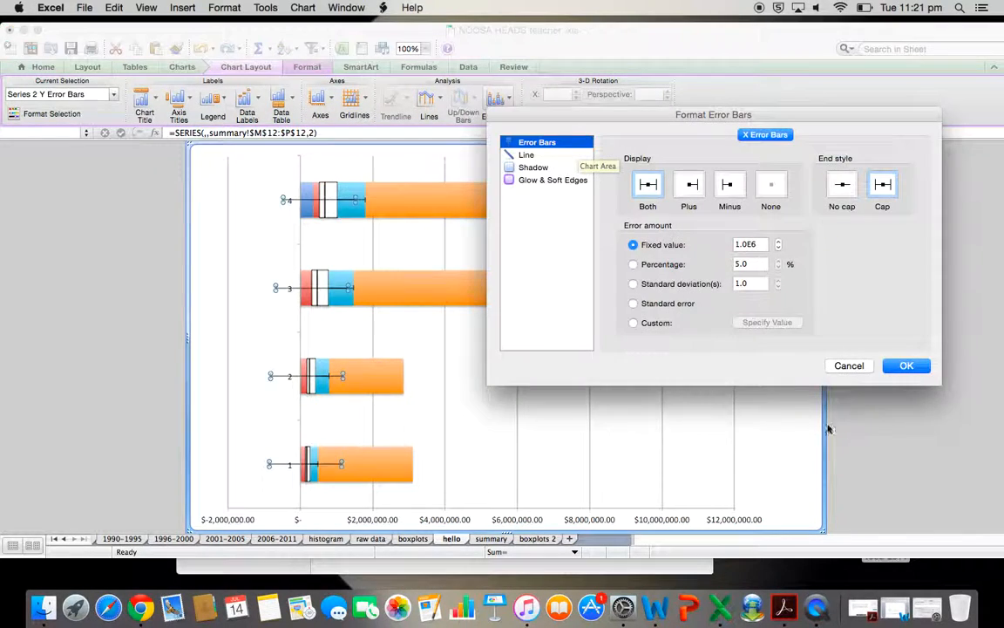
Set the Series 2 error bars to Minus with a custom negative error value from summary cells M12:P12
left_click(730, 185)
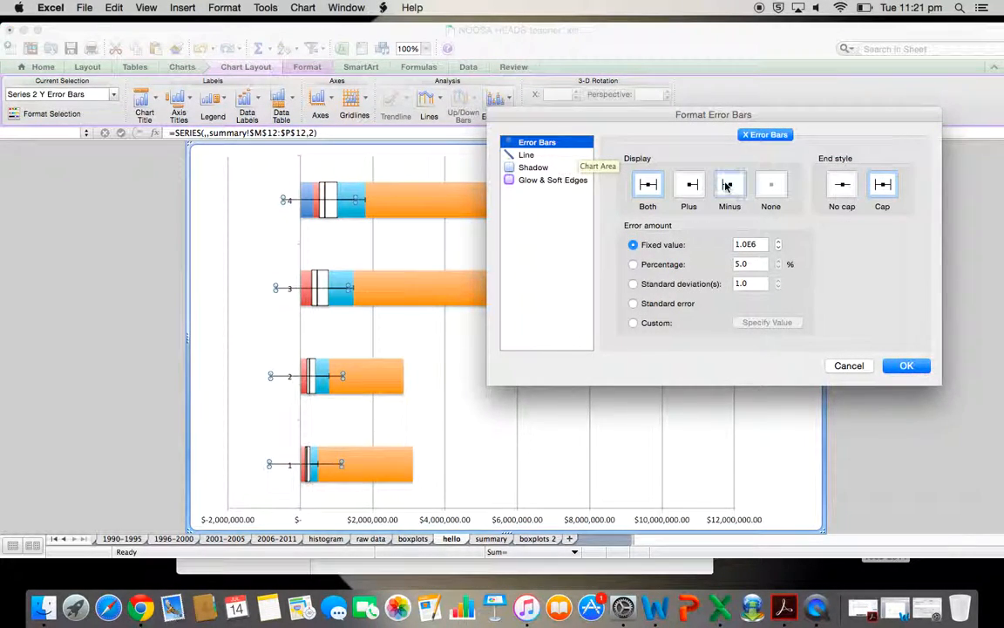
left_click(633, 323)
left_click(765, 322)
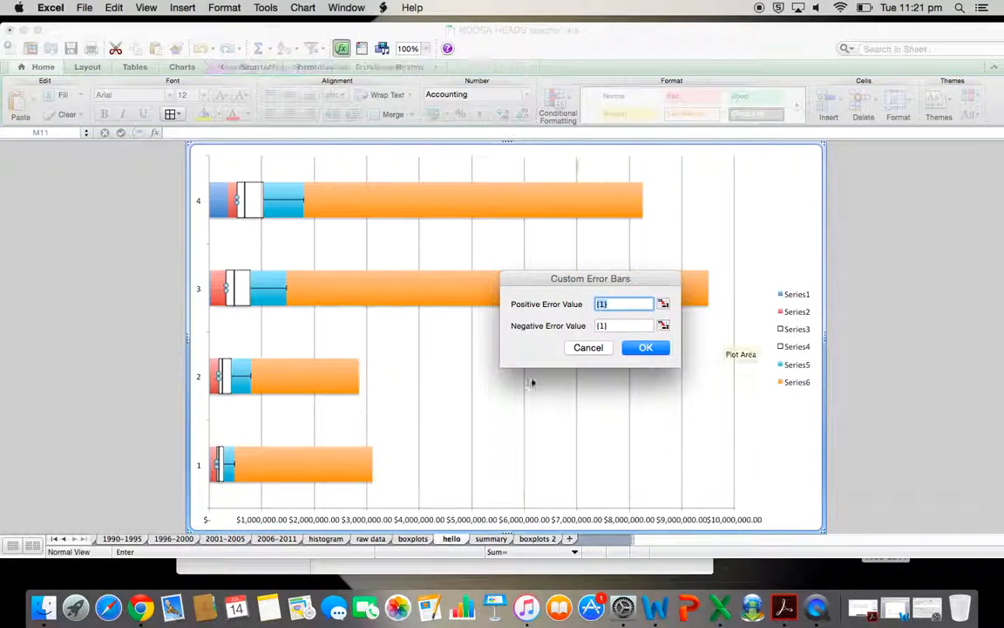
left_click(622, 324)
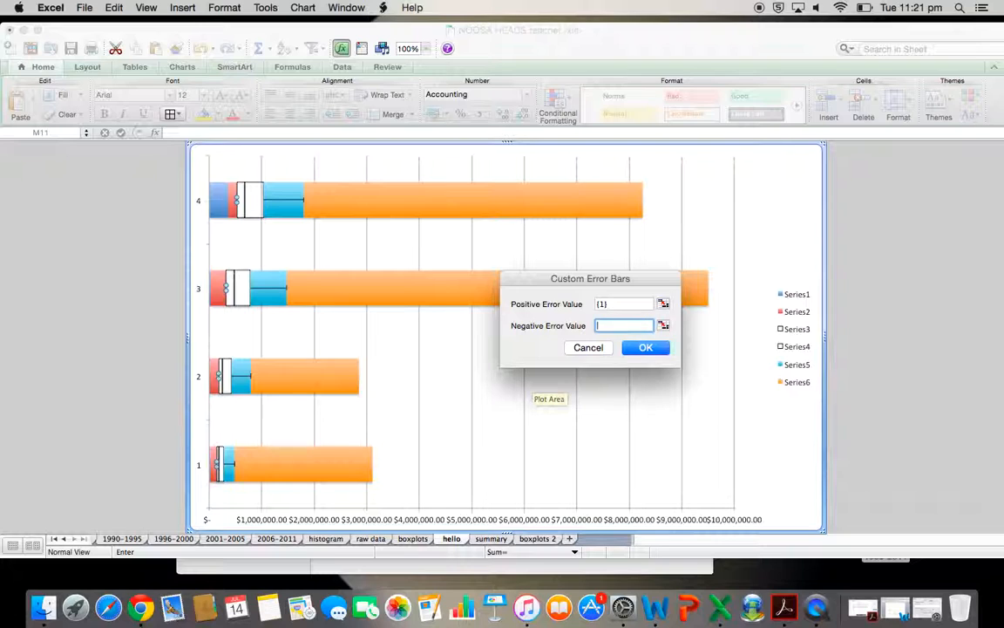
left_click(497, 540)
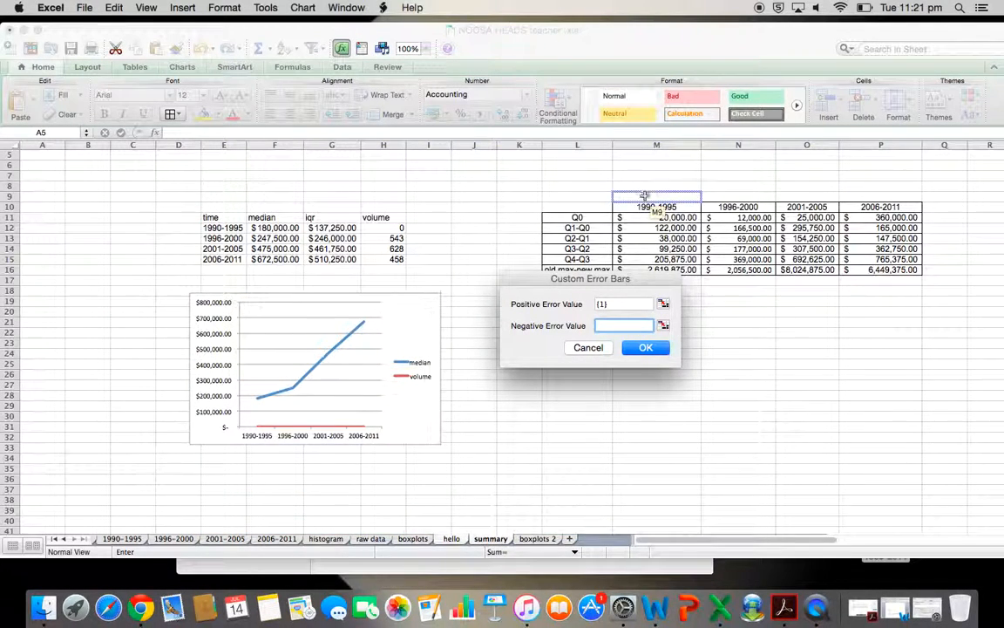
left_click_drag(635, 227, 861, 231)
left_click(674, 296)
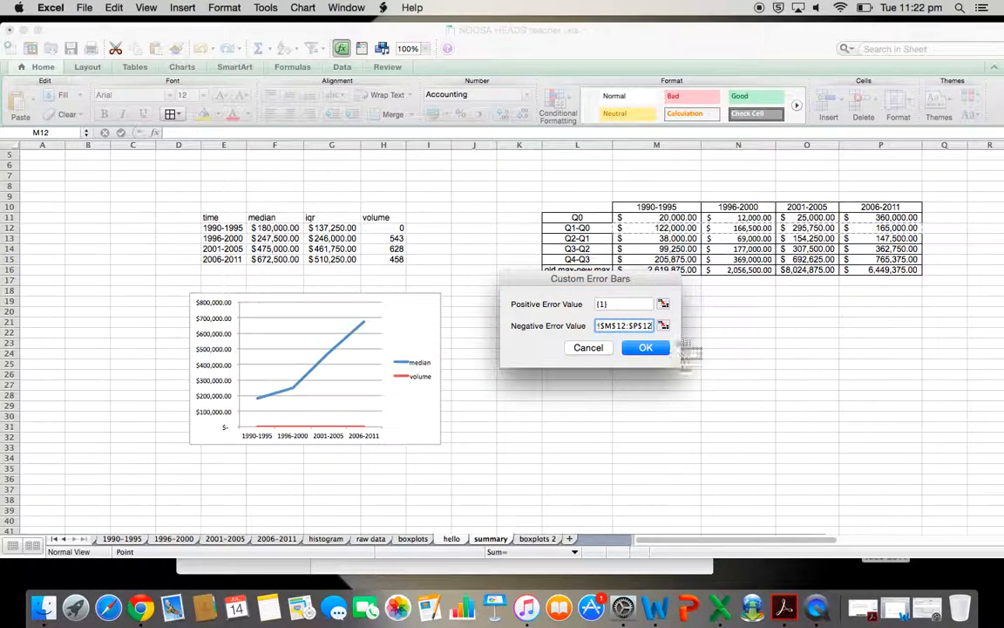
left_click(652, 349)
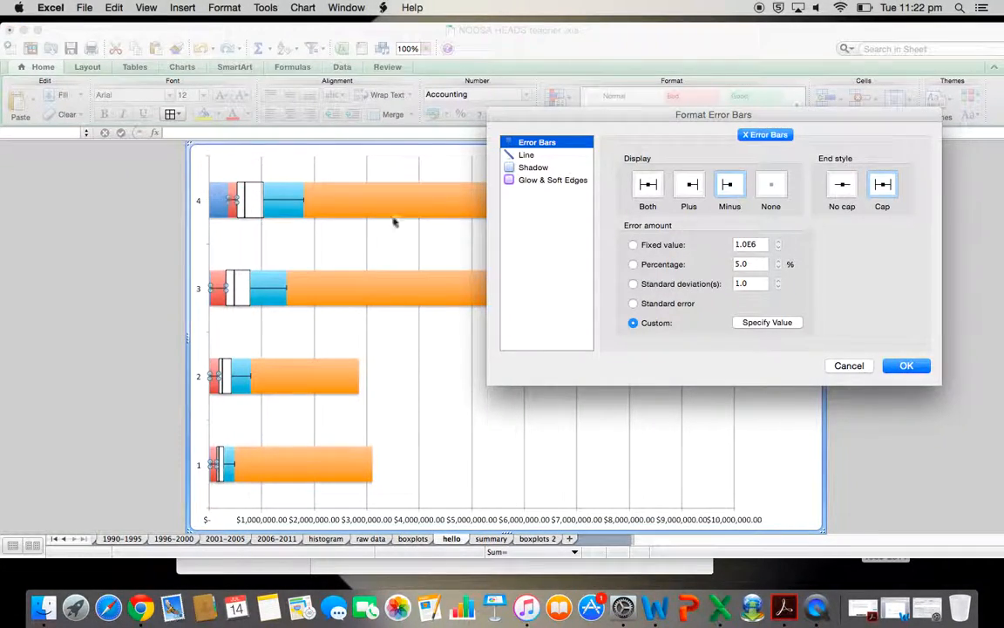
left_click(911, 366)
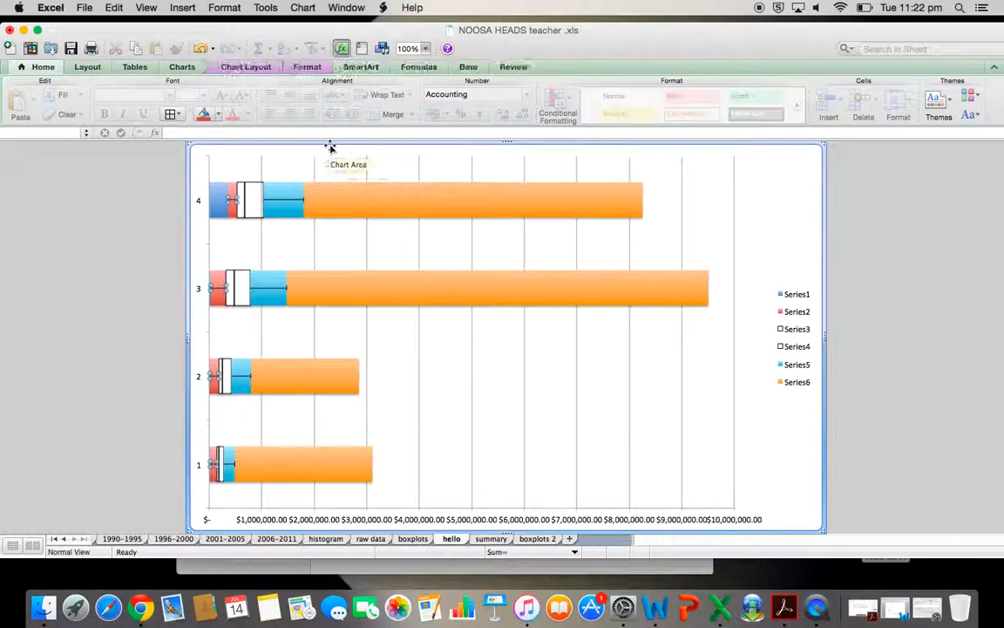
Remove the fill and shadow from the blue Series 5 bars
left_click(291, 203)
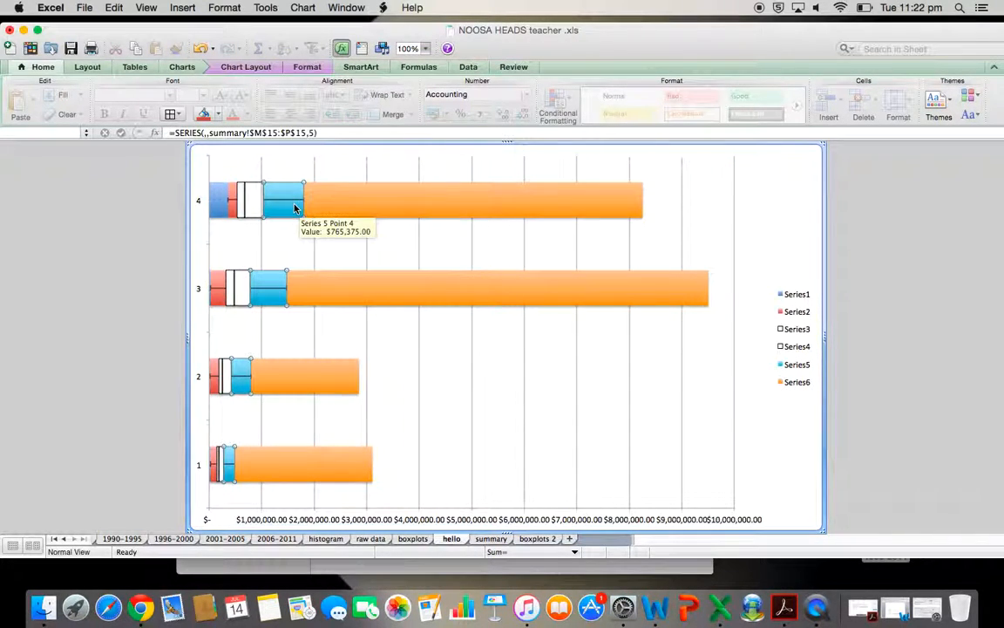
right_click(295, 208)
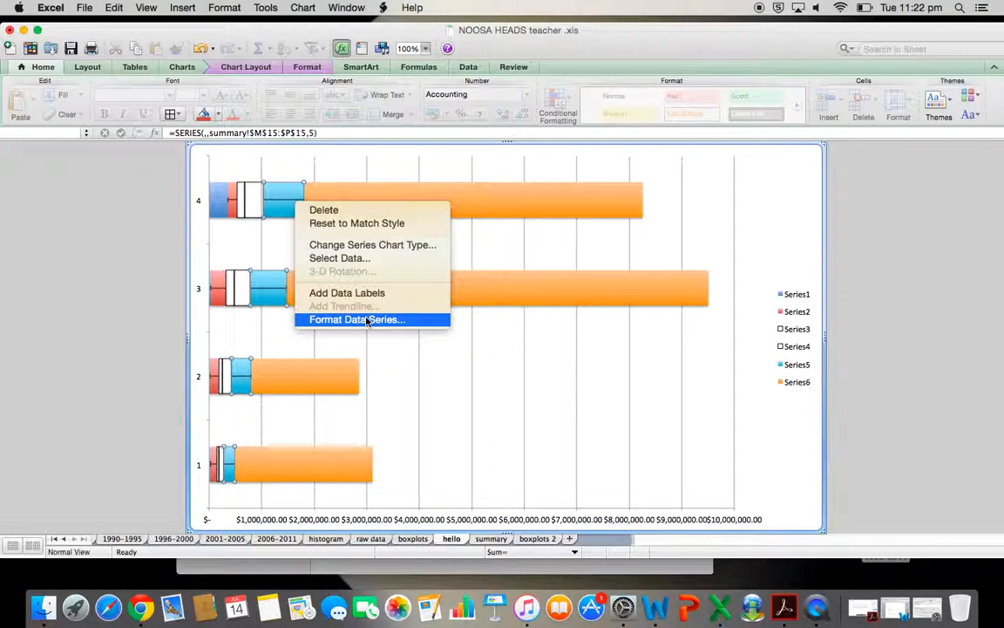
left_click(362, 319)
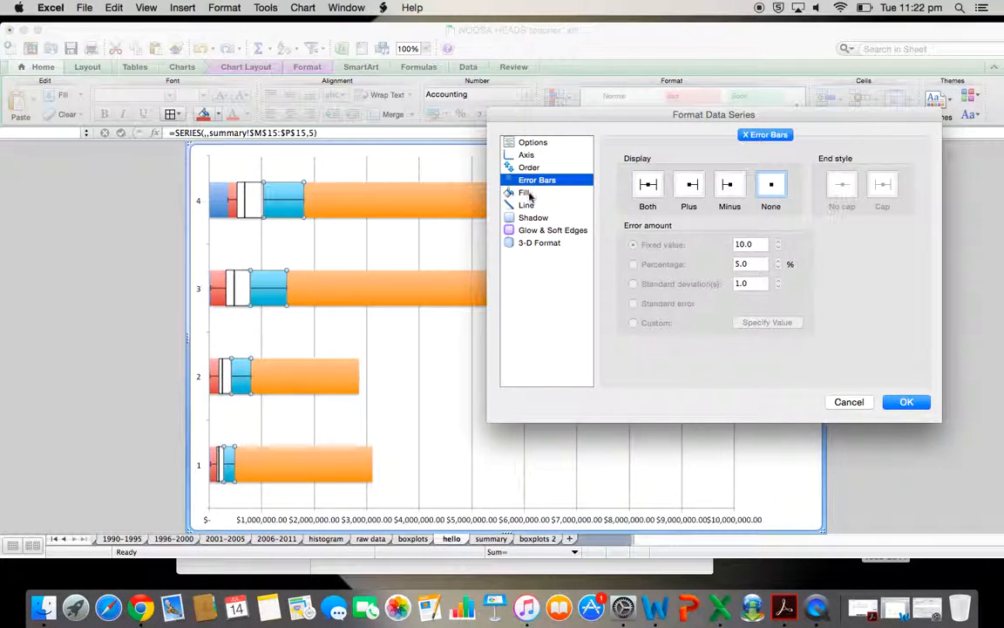
left_click(526, 193)
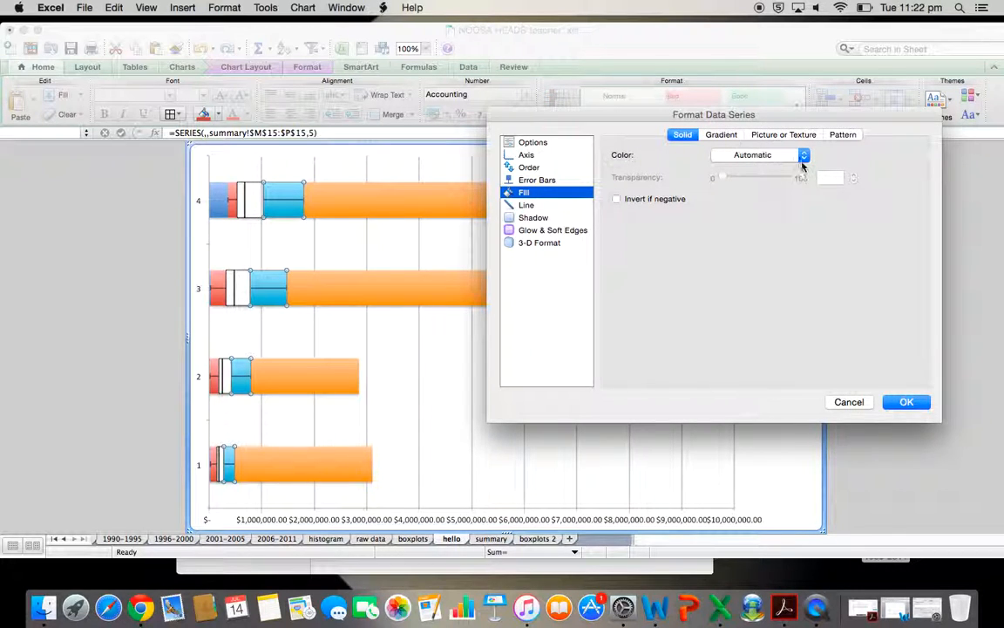
left_click(803, 156)
left_click(769, 192)
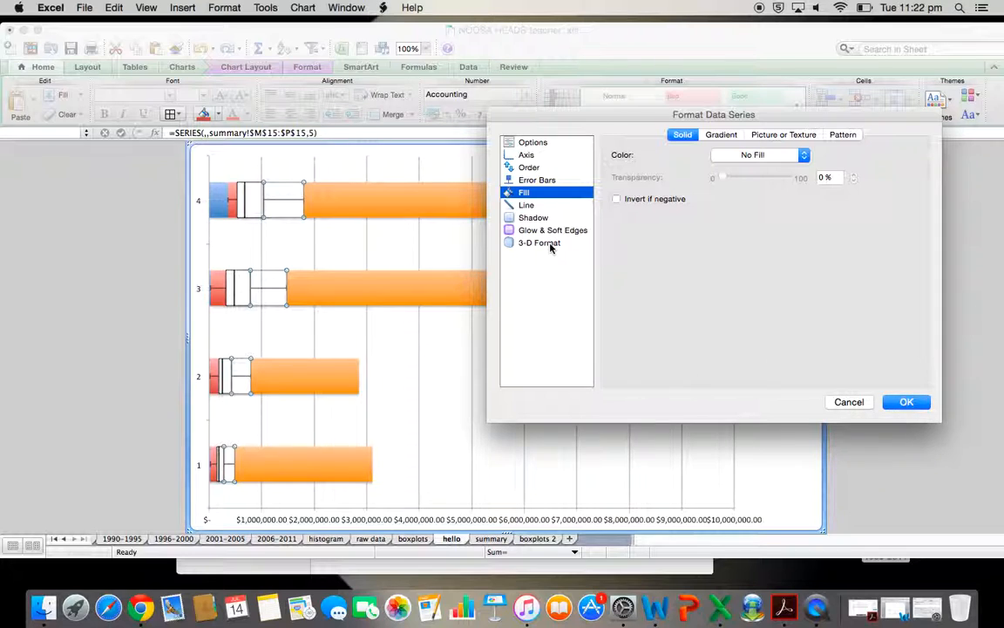
left_click(533, 217)
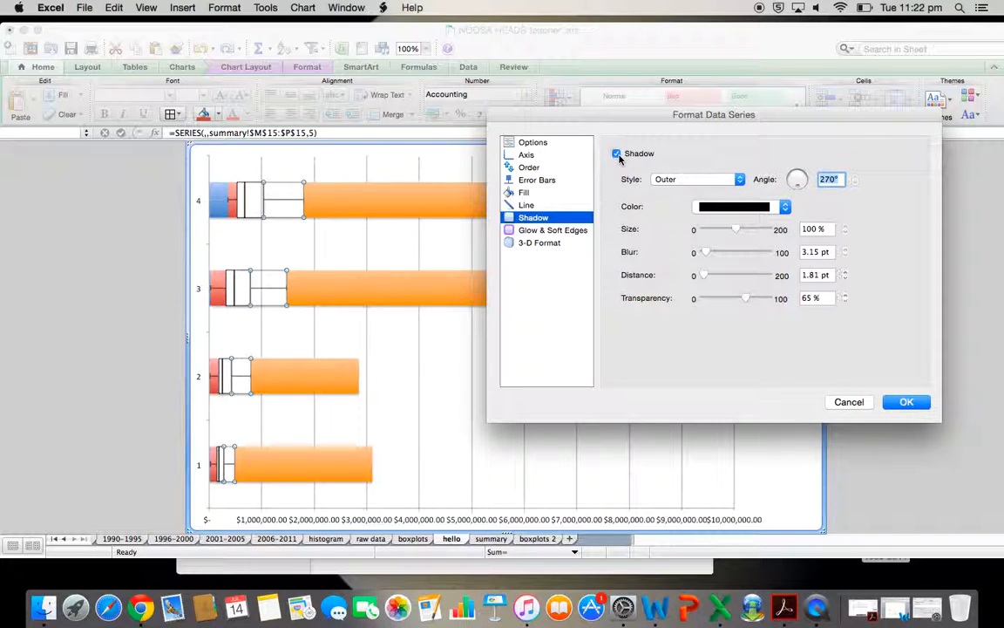
left_click(617, 154)
left_click(905, 402)
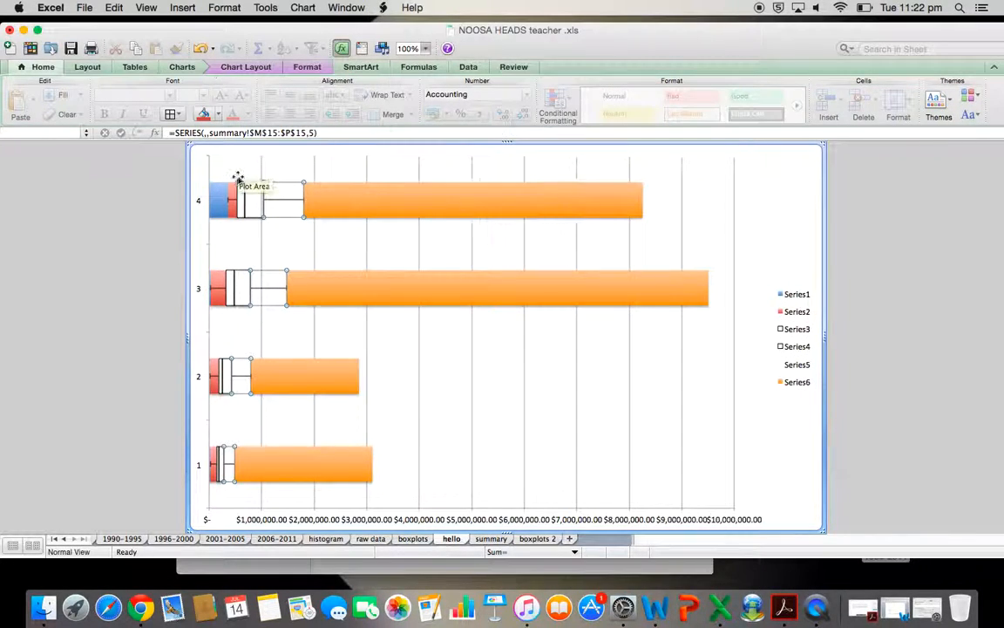
Remove the shadow and fill from the red Series 2 bars
left_click(234, 197)
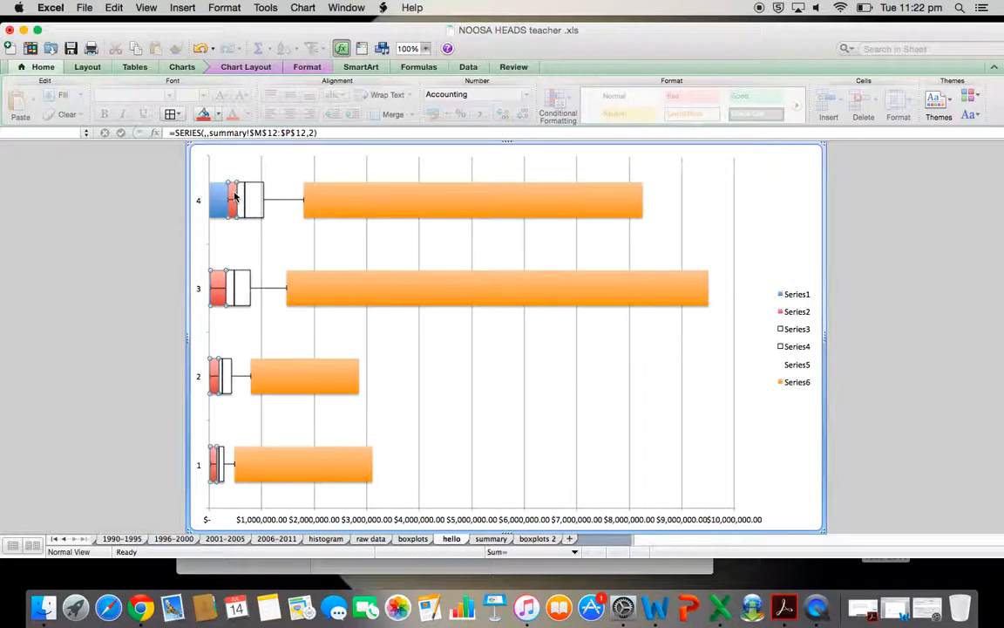
right_click(233, 193)
left_click(296, 308)
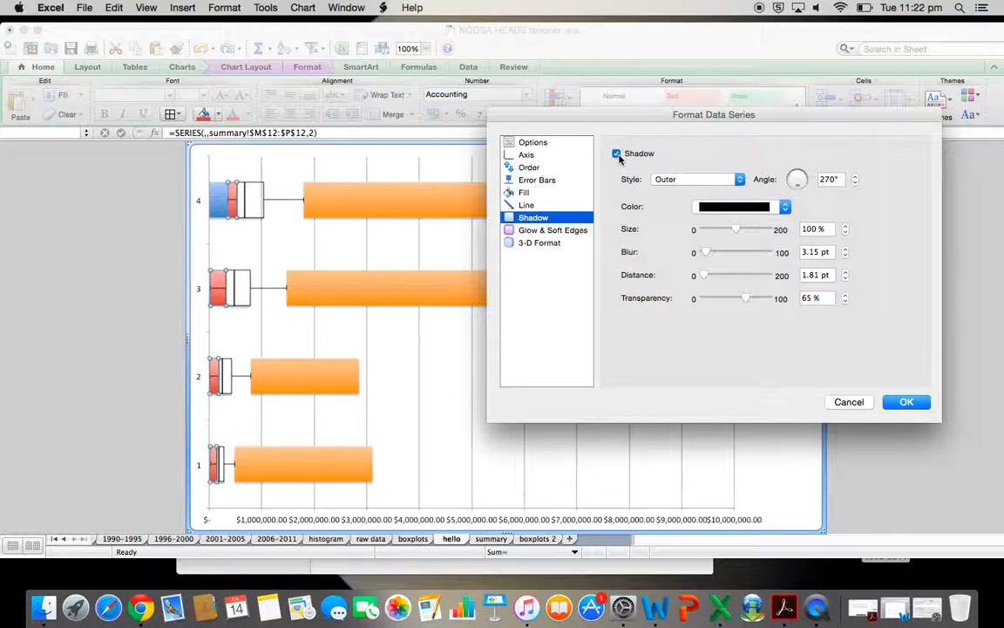
left_click(617, 154)
left_click(523, 193)
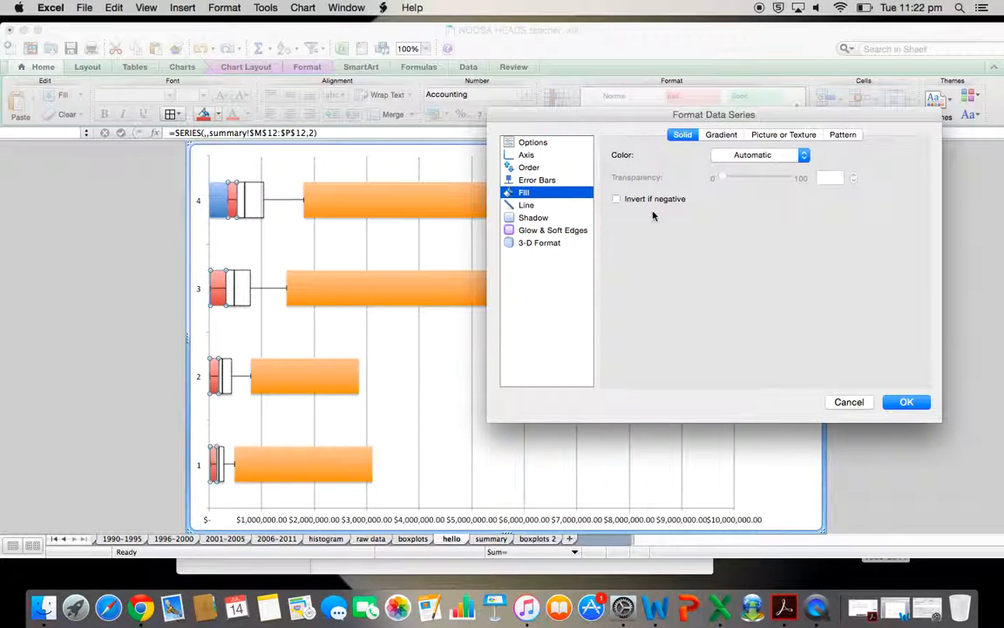
left_click(770, 156)
left_click(751, 190)
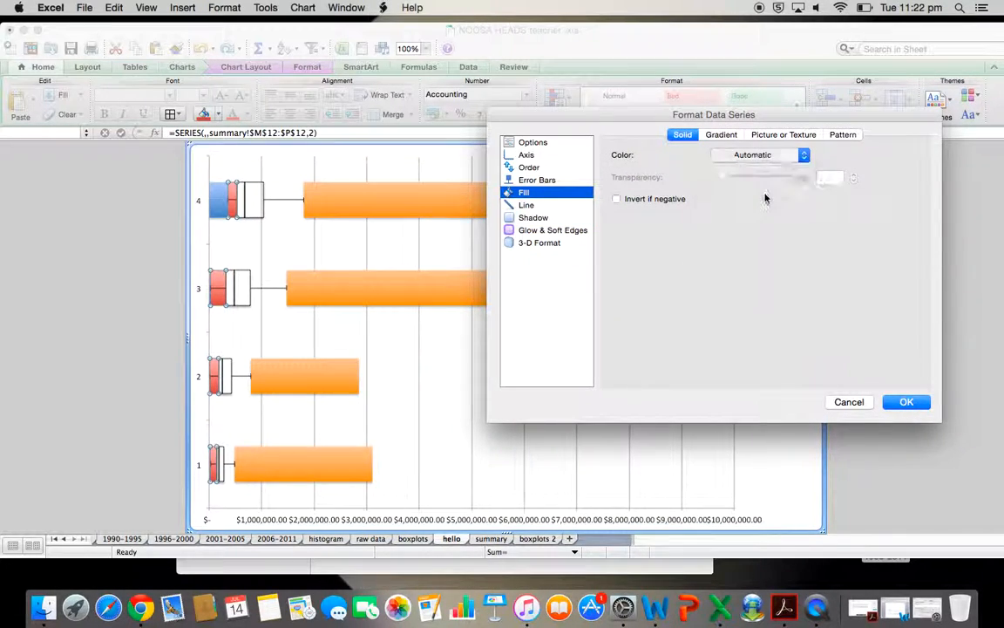
left_click(906, 401)
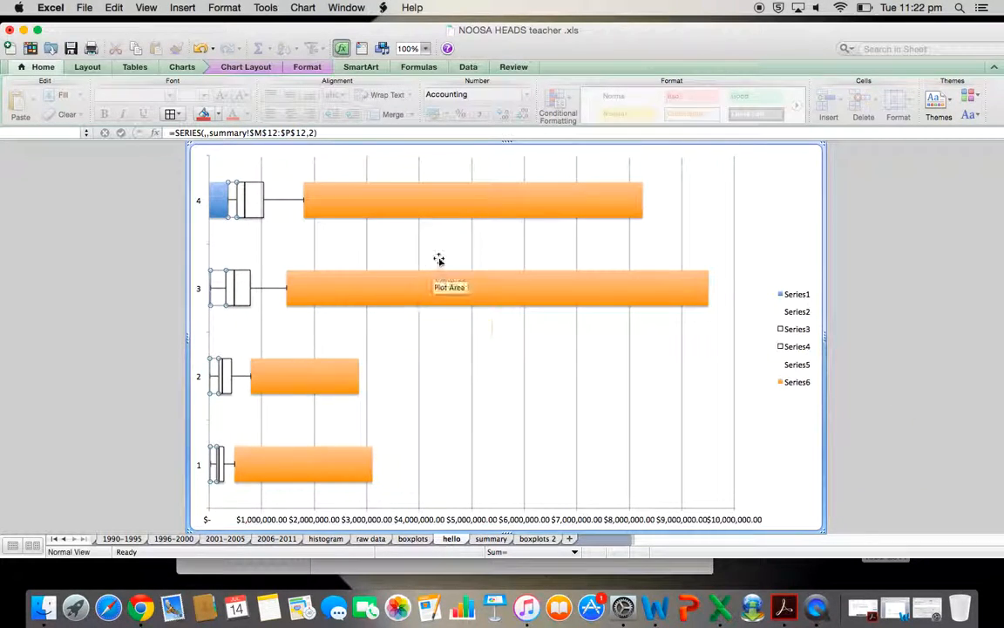
Remove the fill and shadow from the leftmost Series 1 bars
left_click(337, 252)
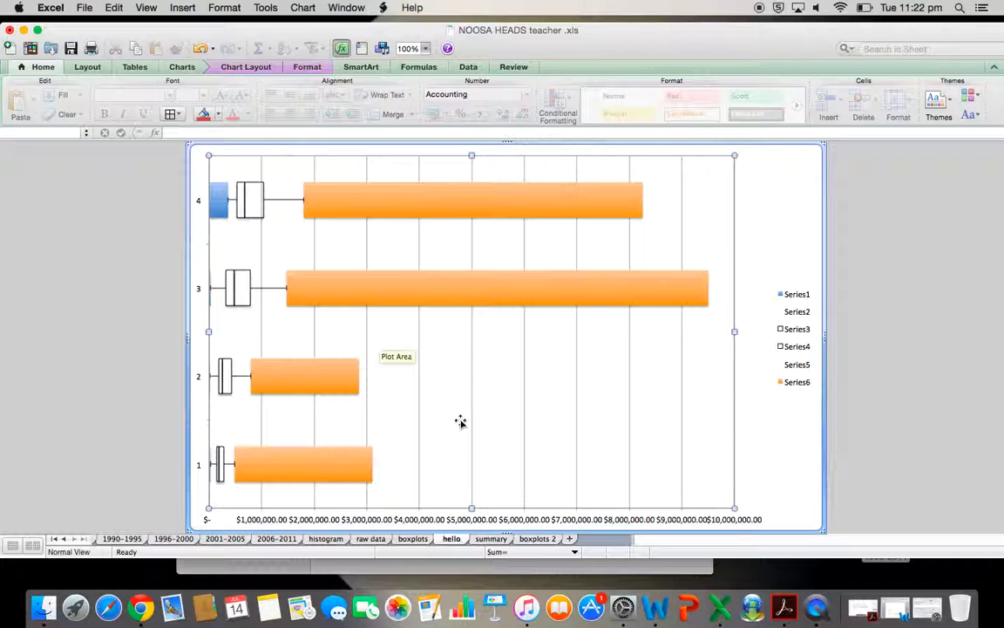
left_click(217, 209)
right_click(217, 209)
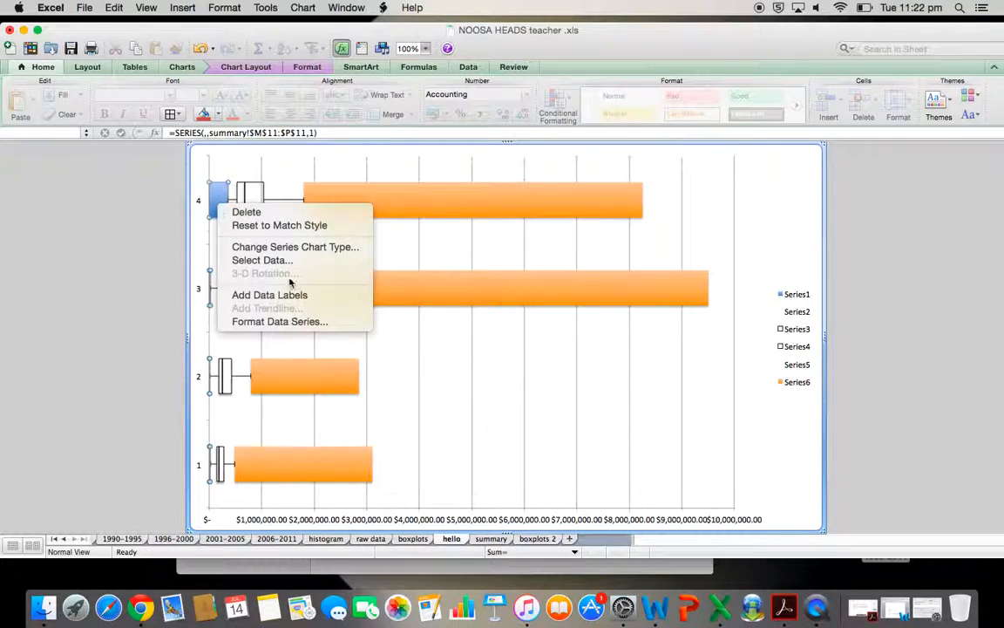
left_click(286, 324)
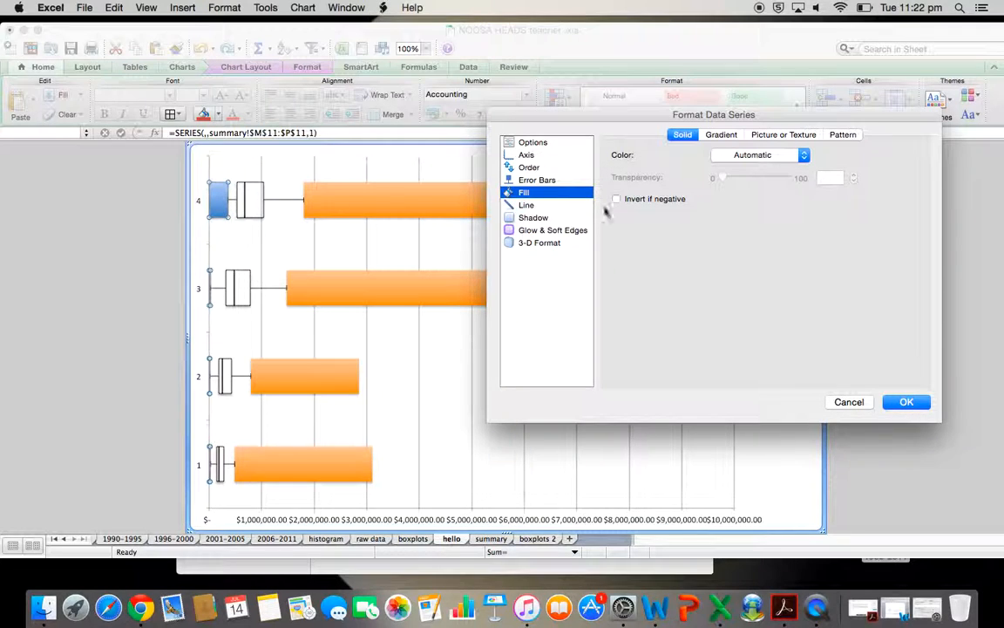
left_click(752, 154)
left_click(753, 193)
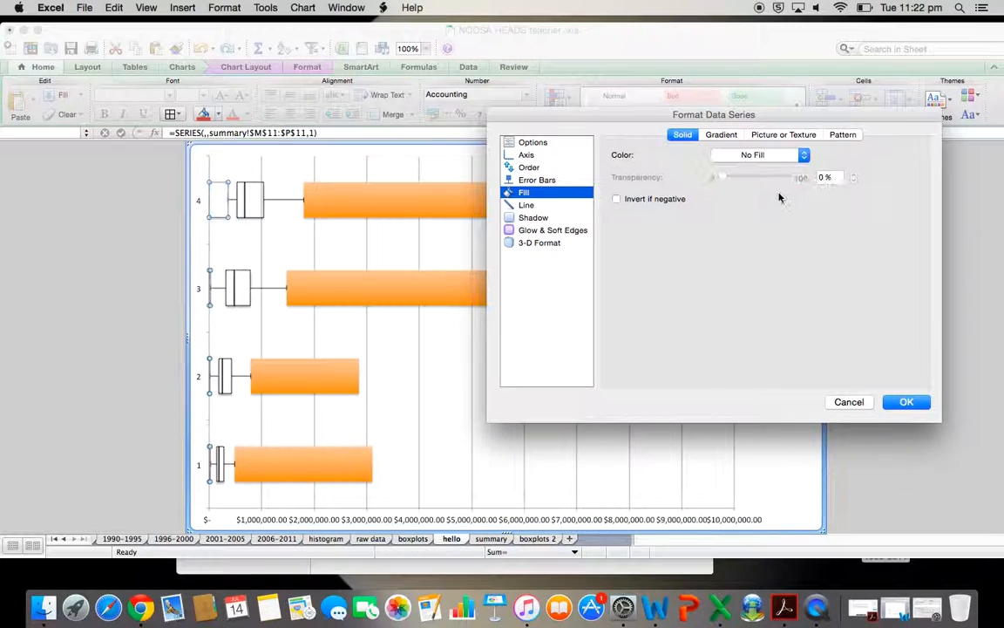
left_click(533, 217)
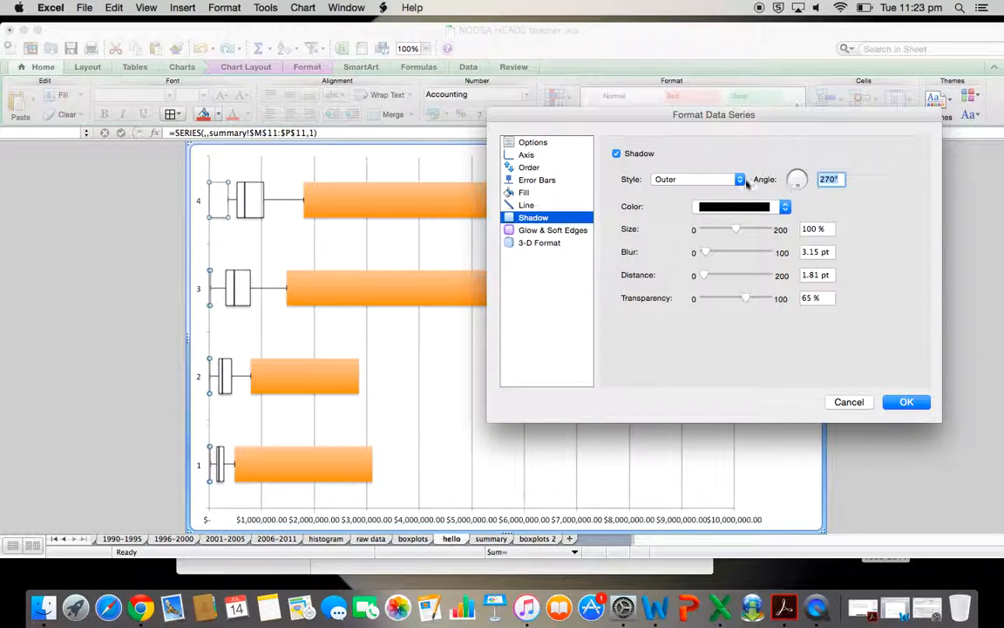
left_click(617, 154)
left_click(907, 402)
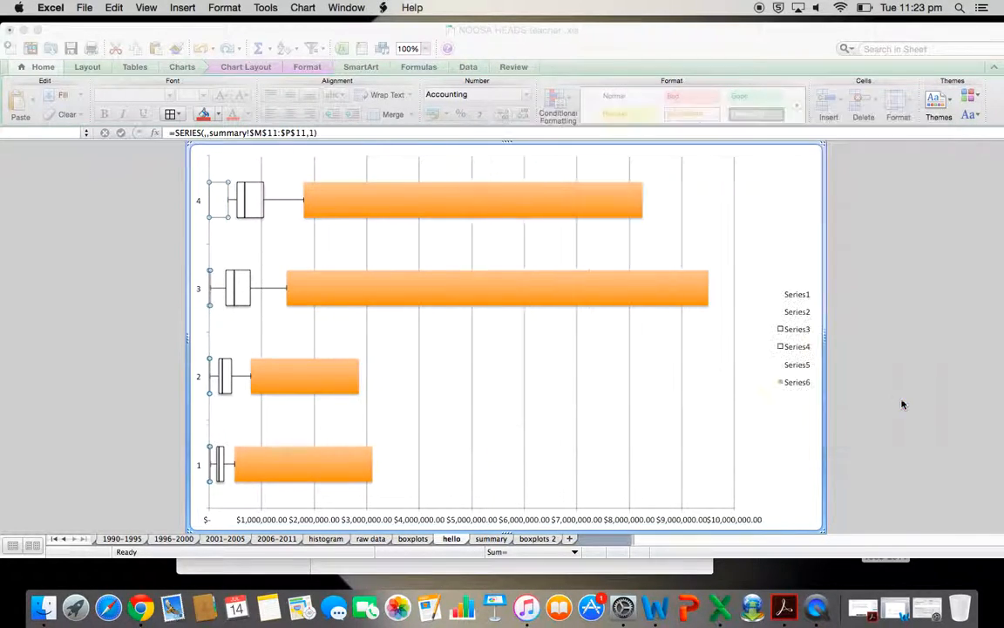
Remove the fill and shadow from the orange Series 6 bars
right_click(480, 197)
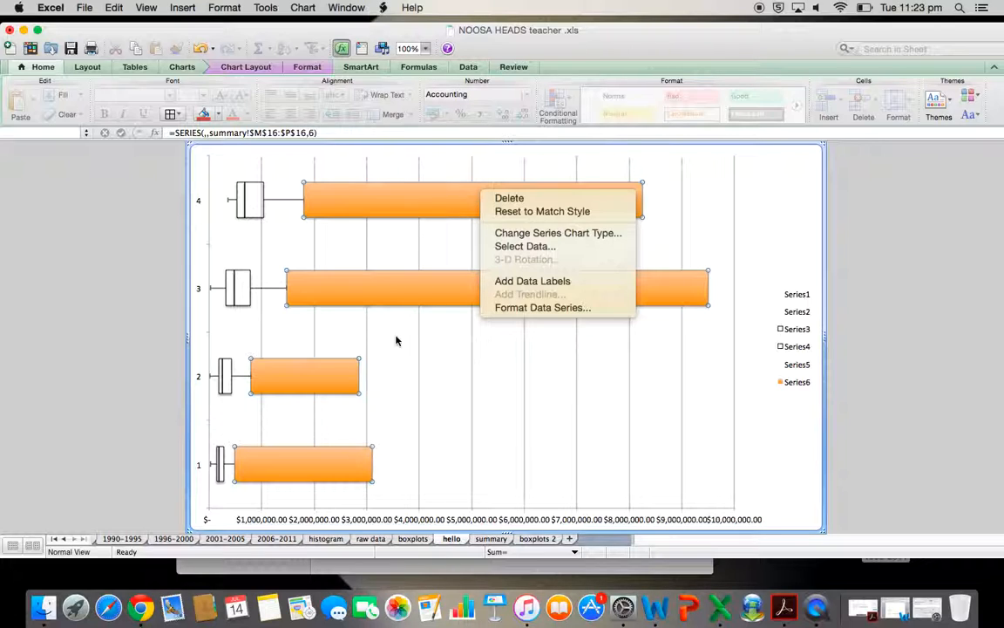
left_click(545, 307)
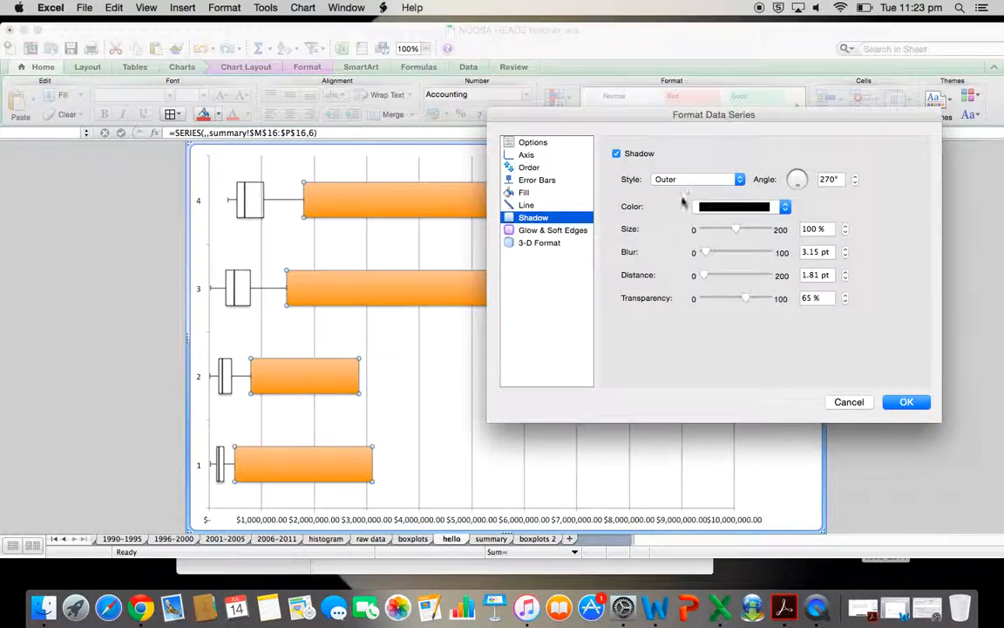
left_click(516, 192)
left_click(741, 154)
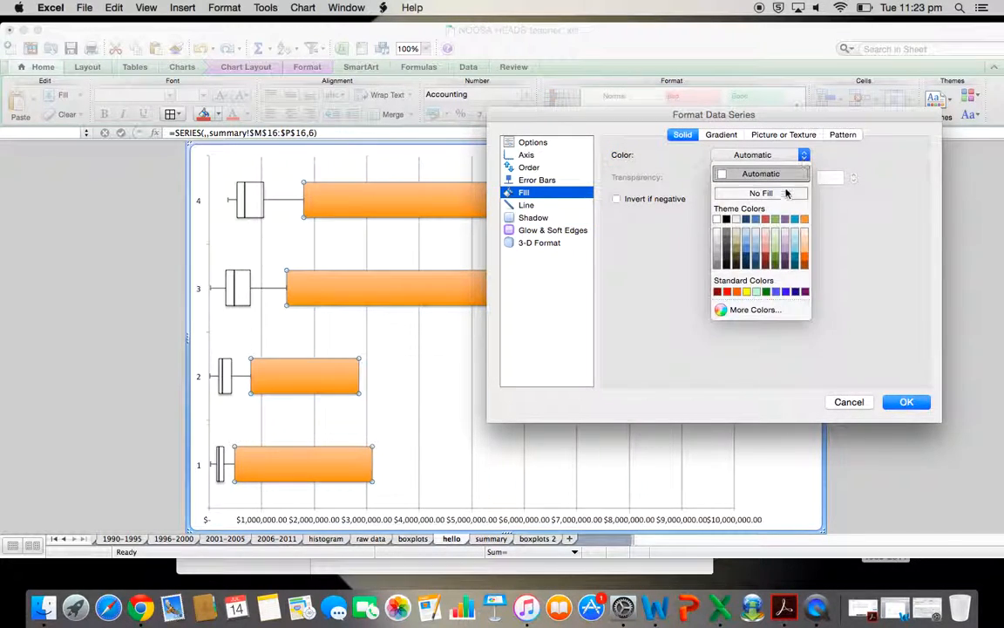
left_click(763, 193)
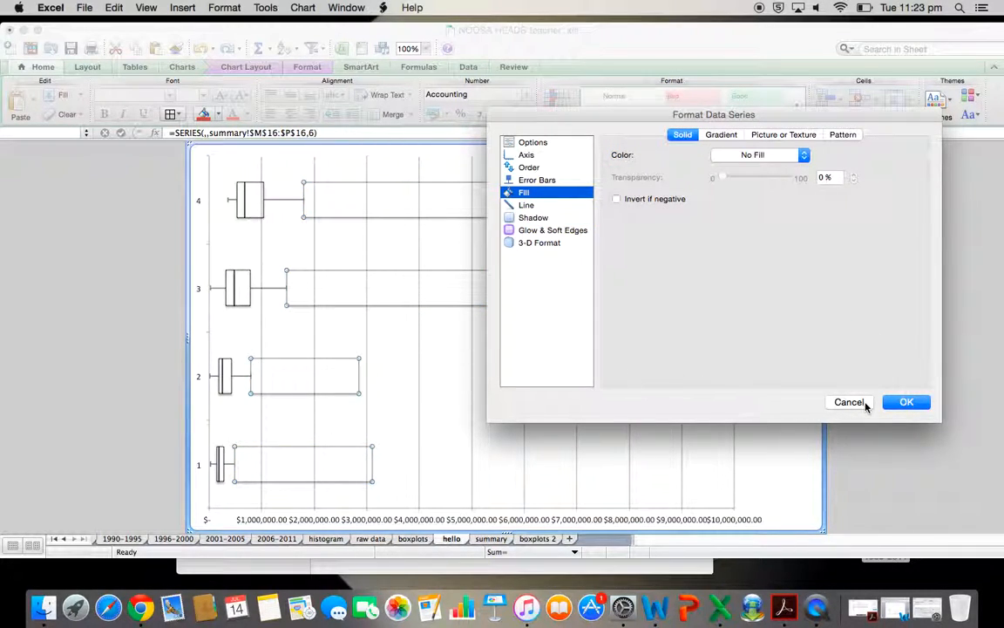
left_click(532, 218)
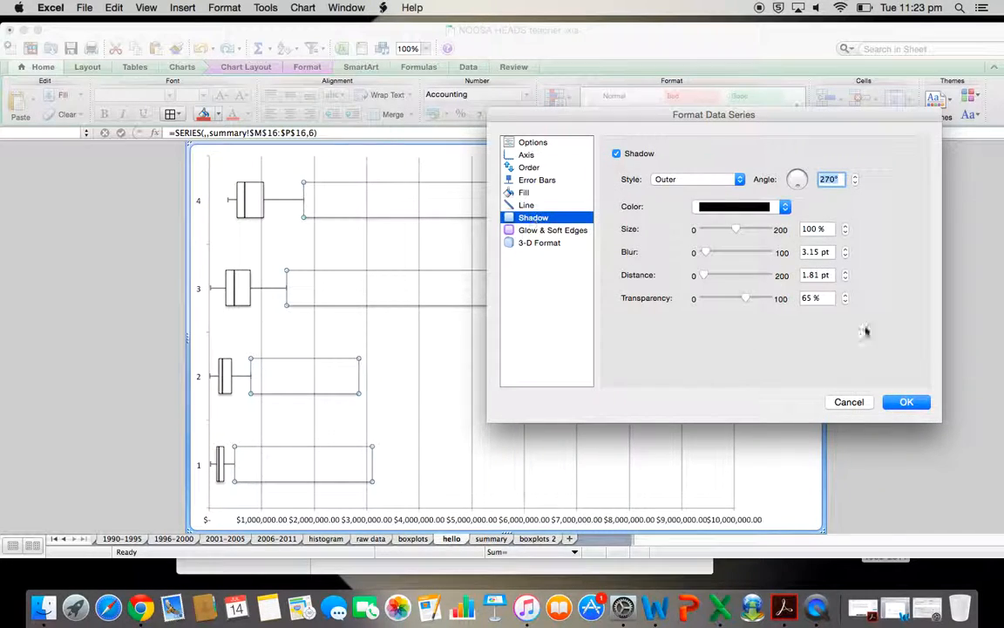
left_click(618, 153)
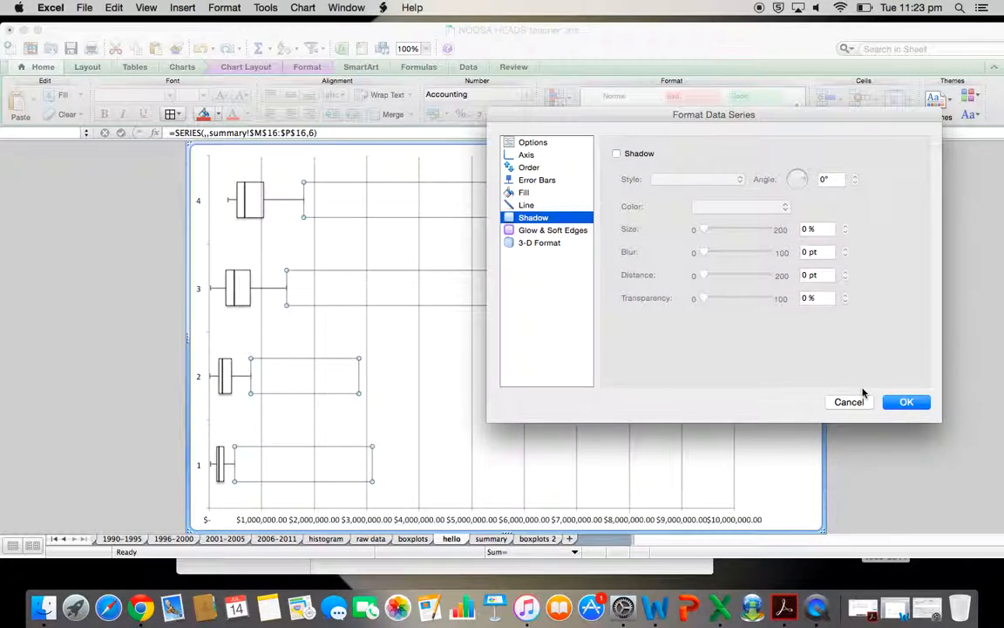
left_click(903, 400)
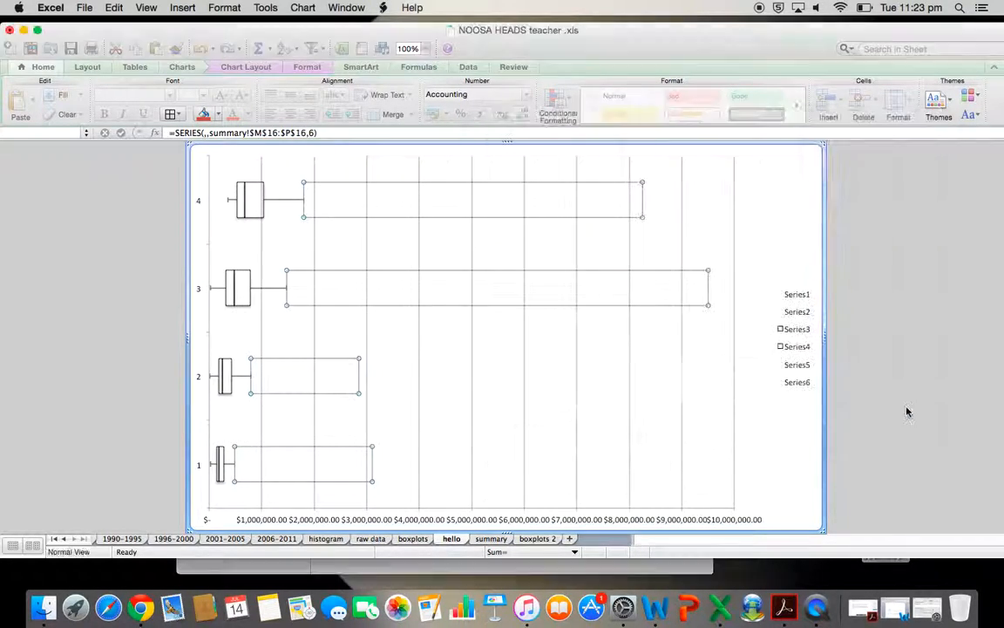
Copy the whole box-plot chart
left_click(775, 444)
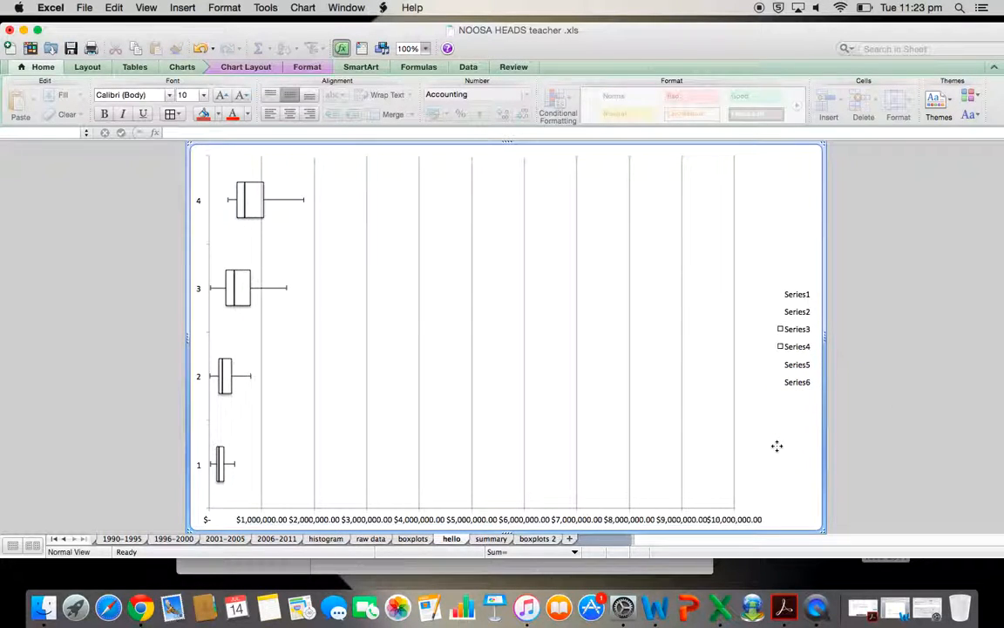
left_click(312, 205)
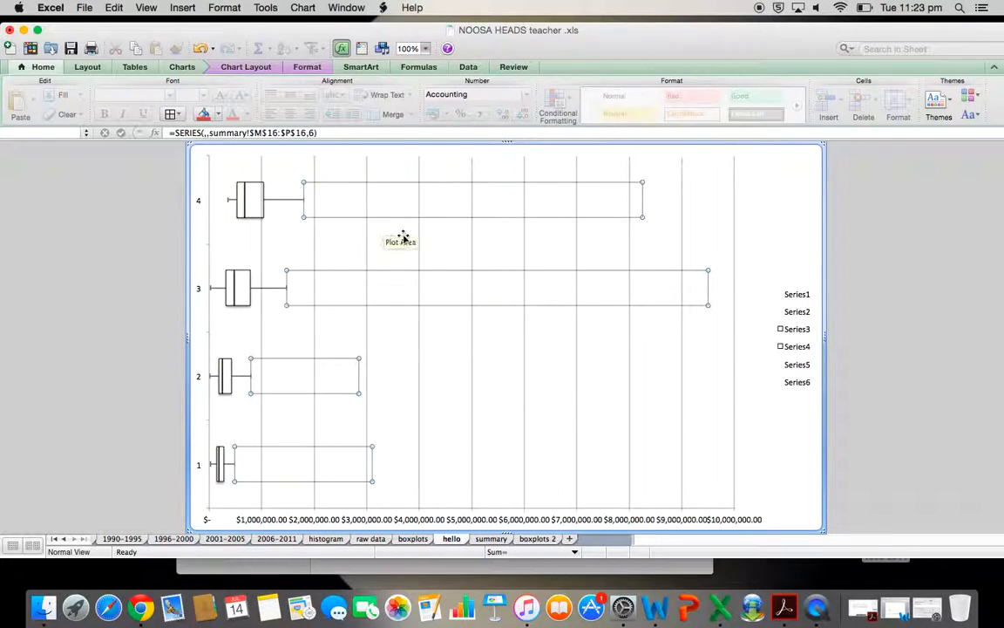
left_click(755, 236)
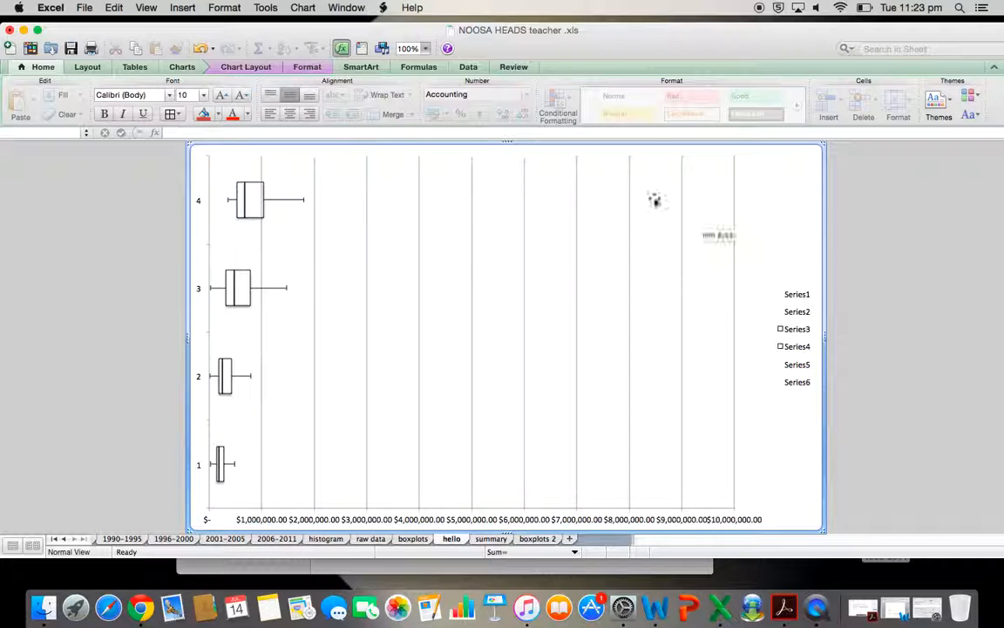
right_click(792, 182)
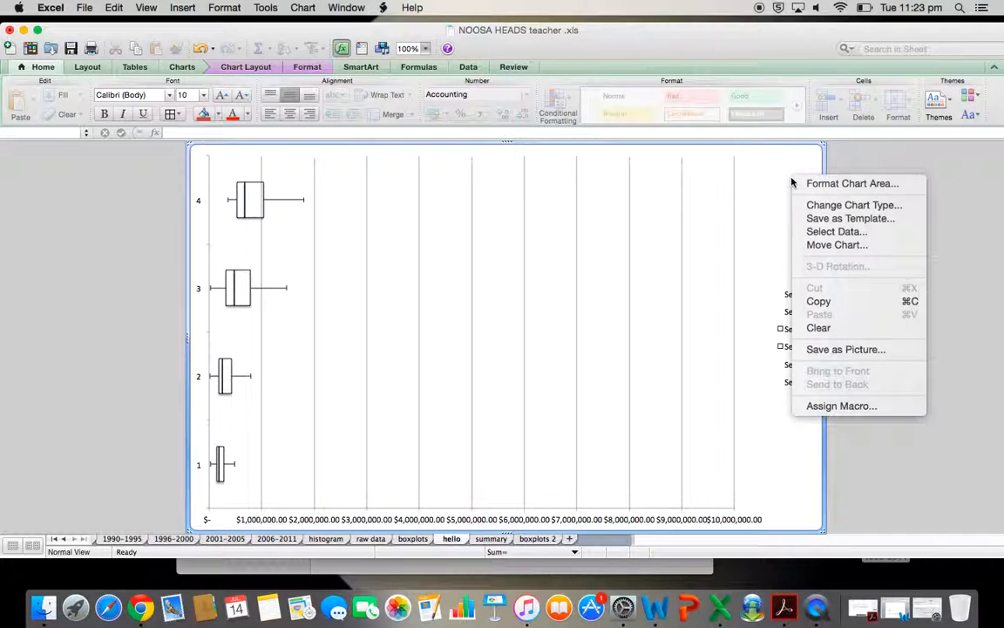
left_click(824, 301)
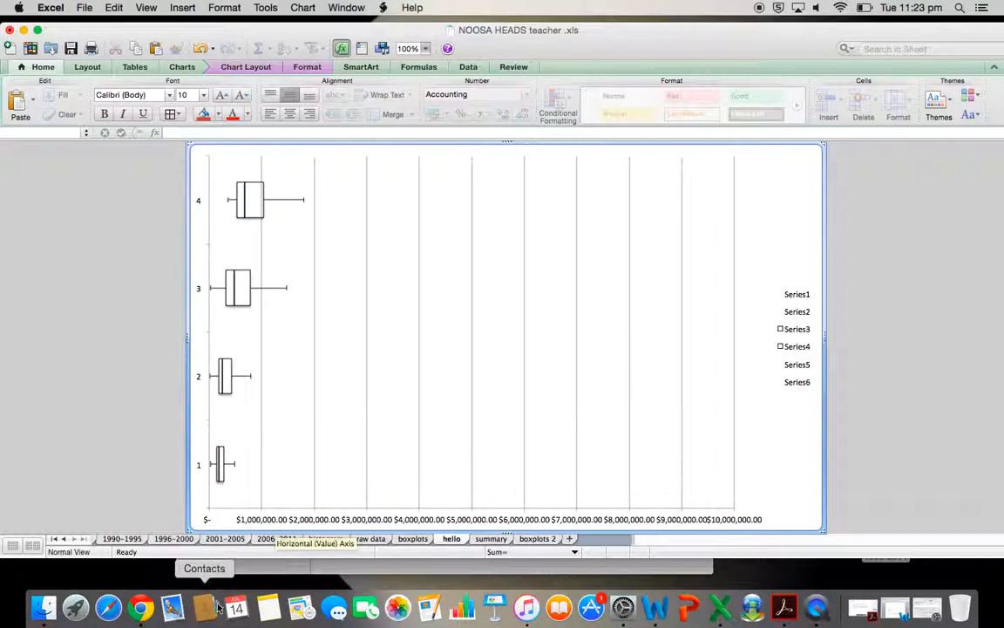
Switch to Word and paste the chart into Document2
left_click(658, 607)
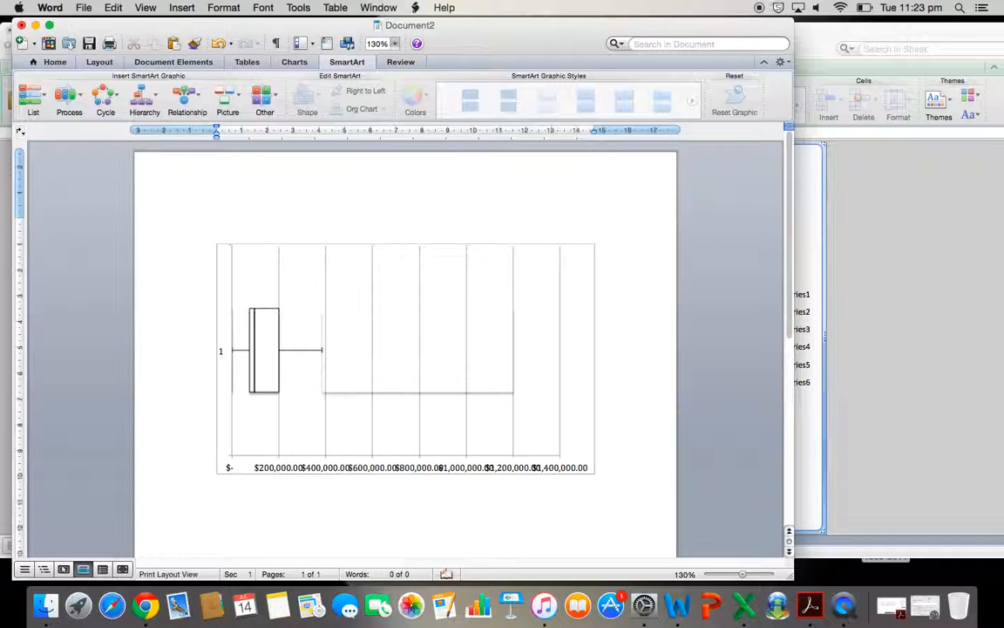
key("super+v")
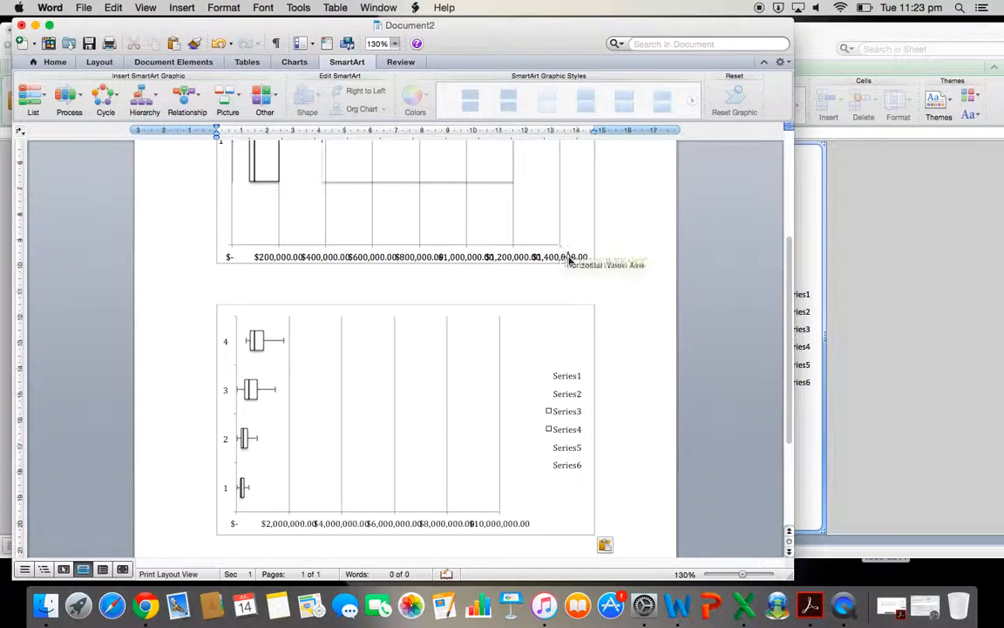
scroll(635, 440, "down", 2)
scroll(634, 439, "up", 1)
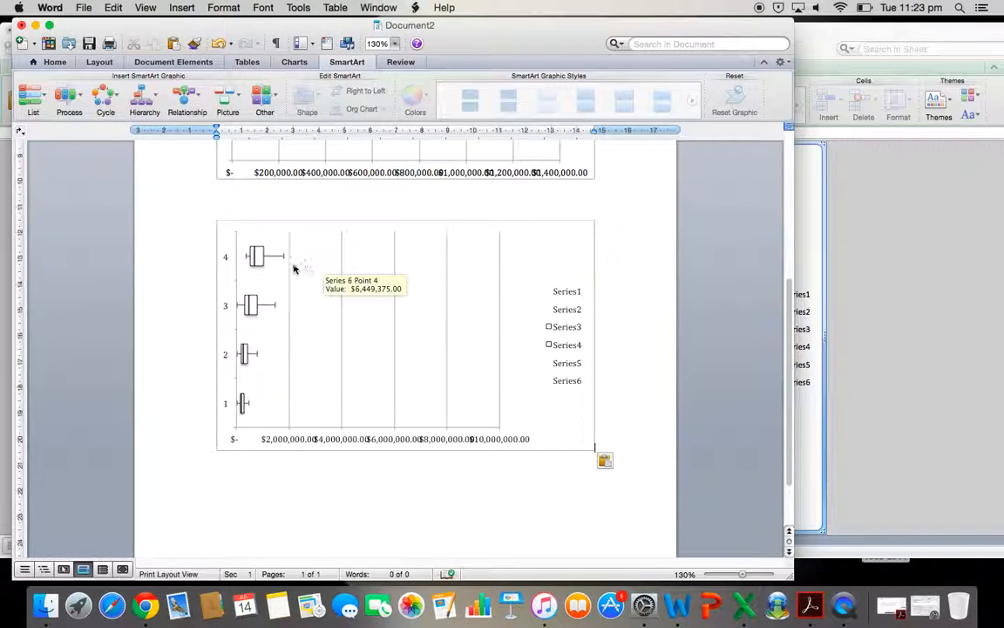
left_click(319, 262)
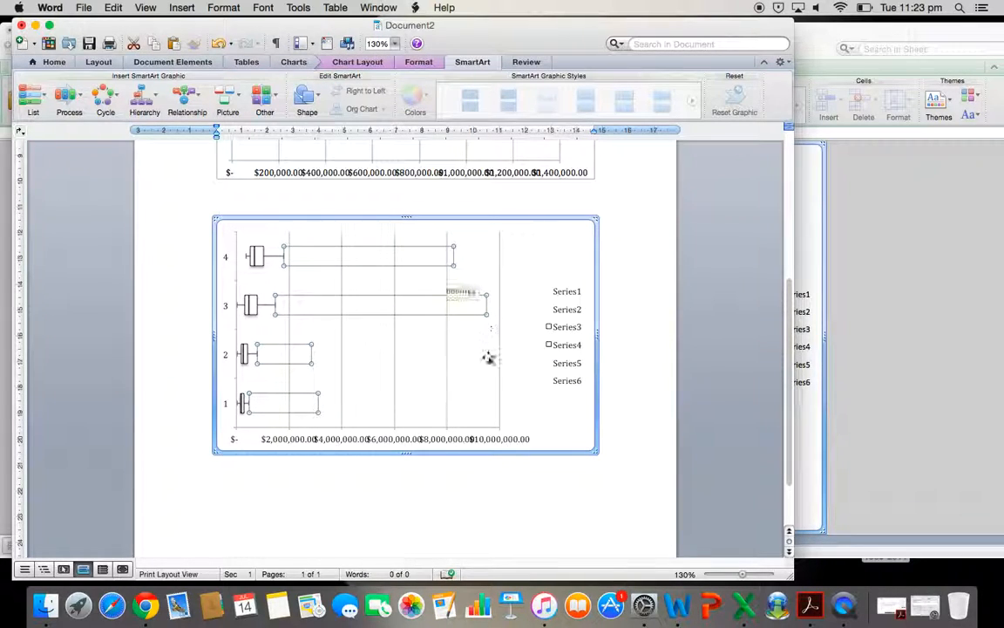
left_click(661, 377)
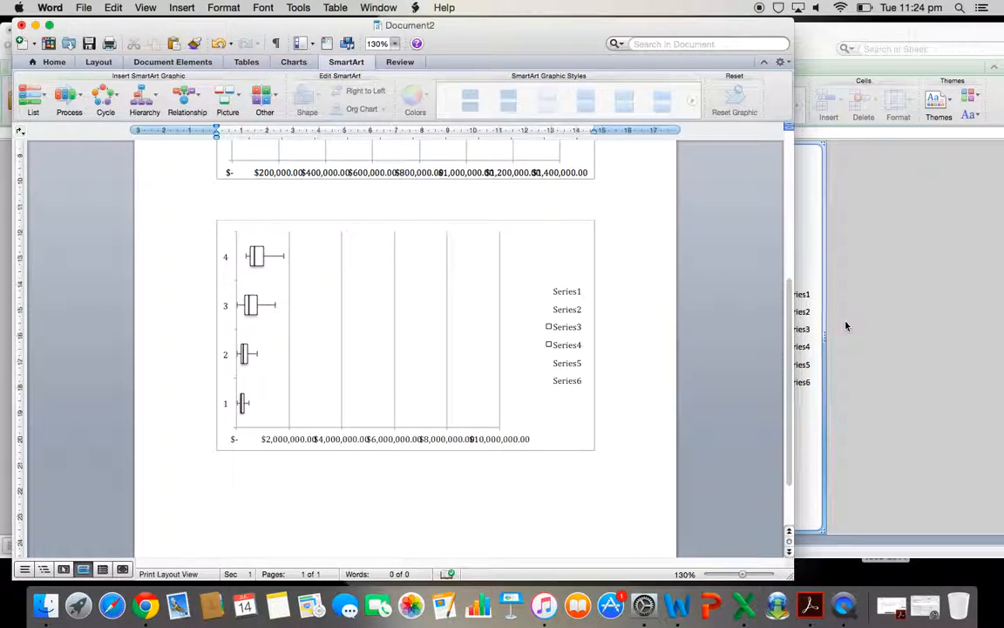
Back in Excel, delete the chart's legend
left_click(845, 327)
left_click(802, 321)
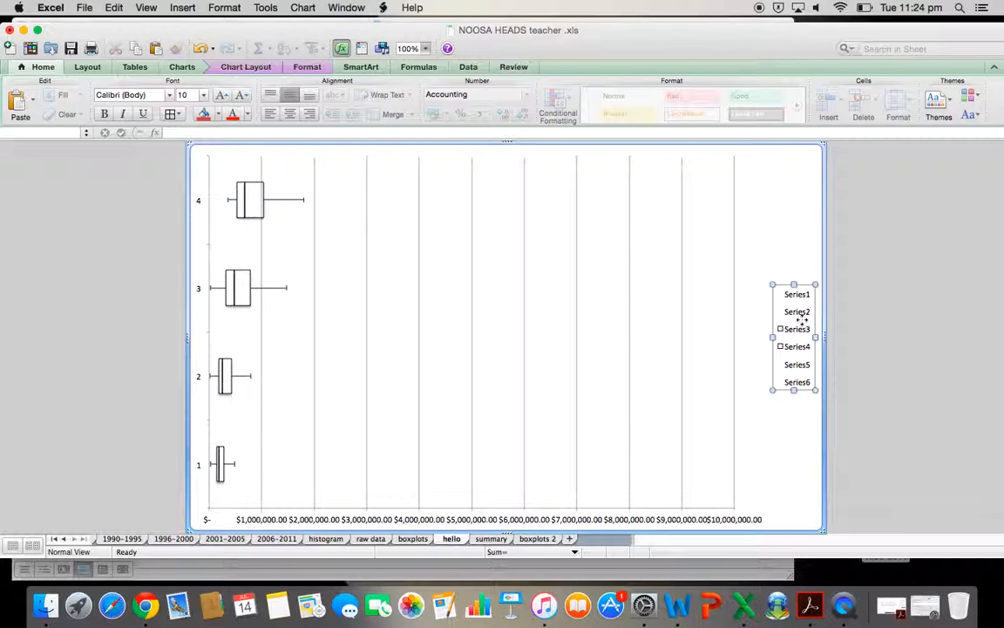
key("Delete")
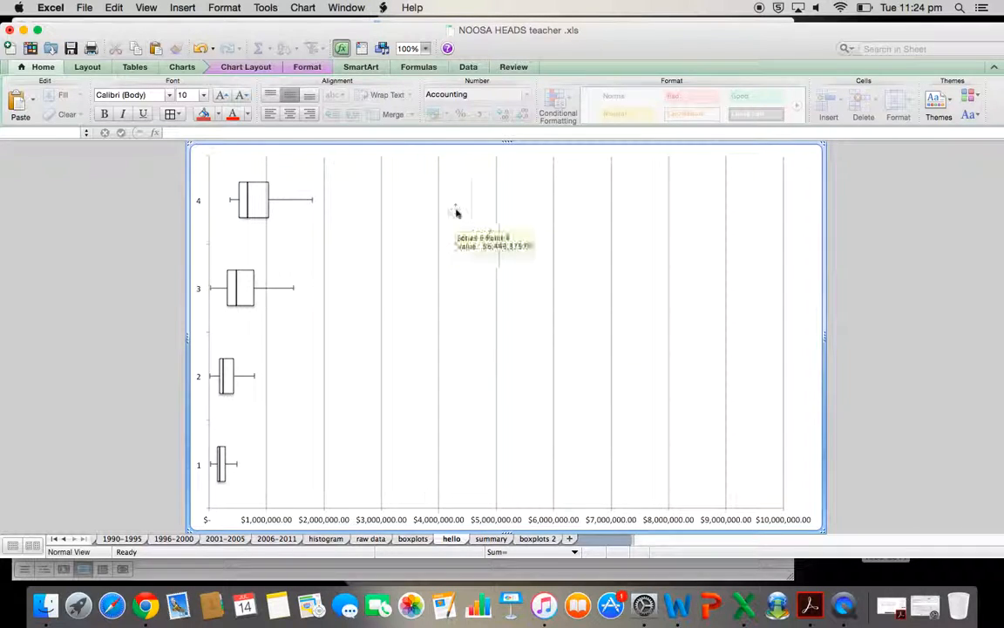
left_click(88, 67)
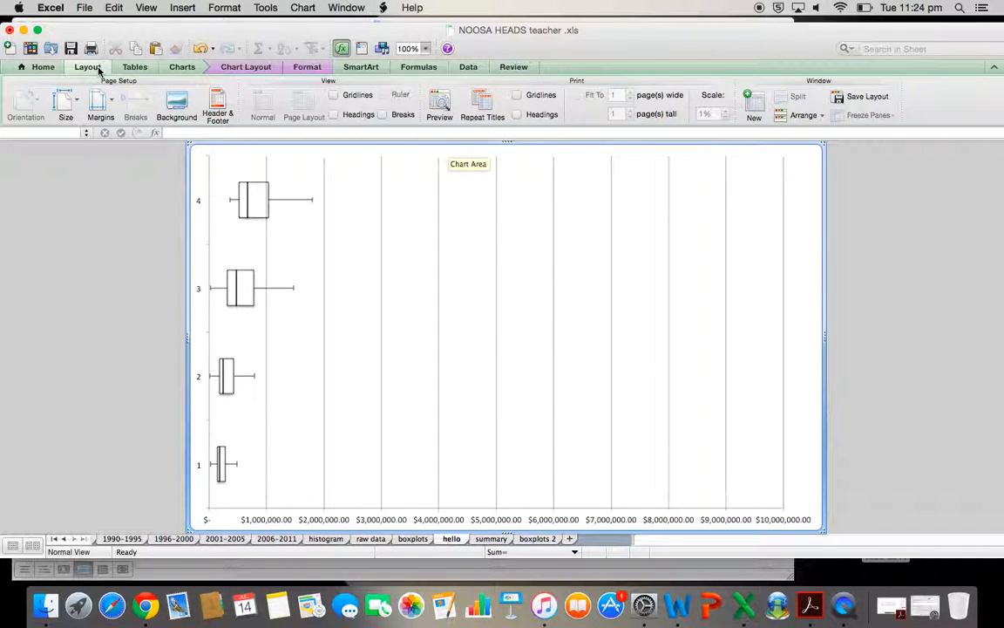
left_click(181, 68)
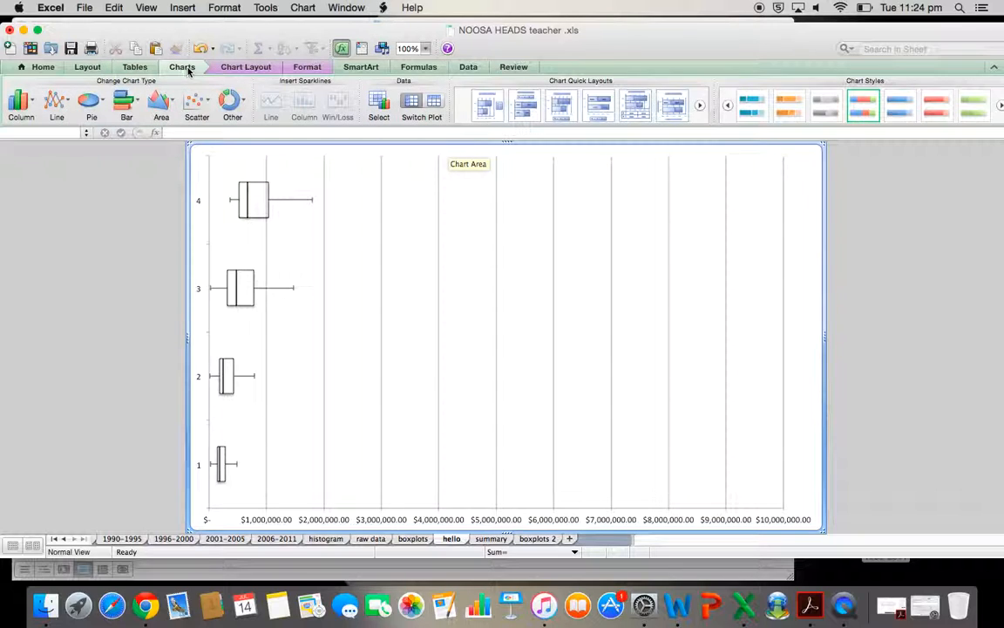
left_click(240, 68)
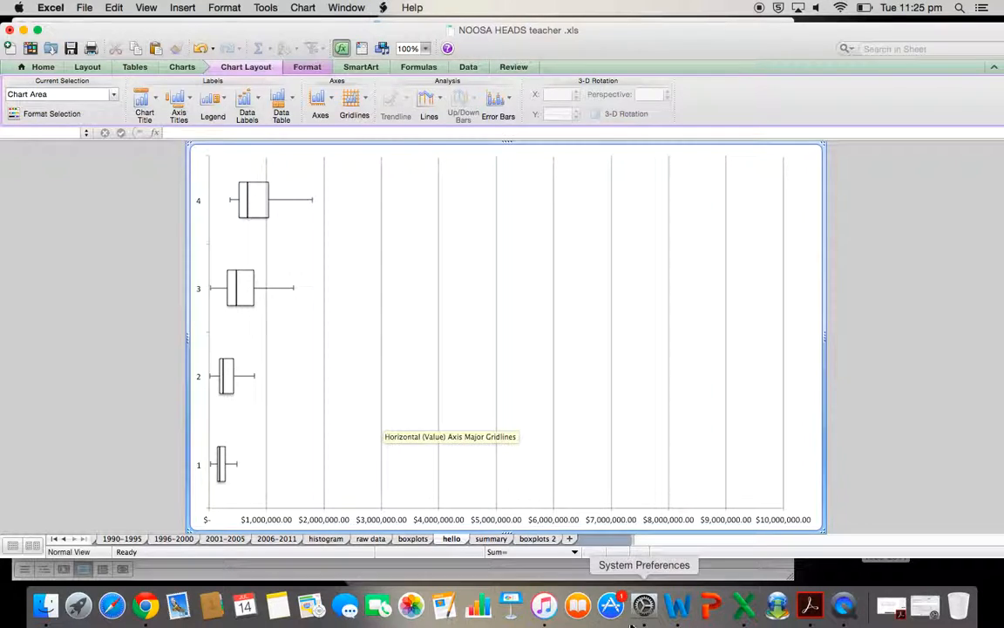
On the summary sheet, insert a stacked bar chart from the quartile table M11:P15
left_click(491, 539)
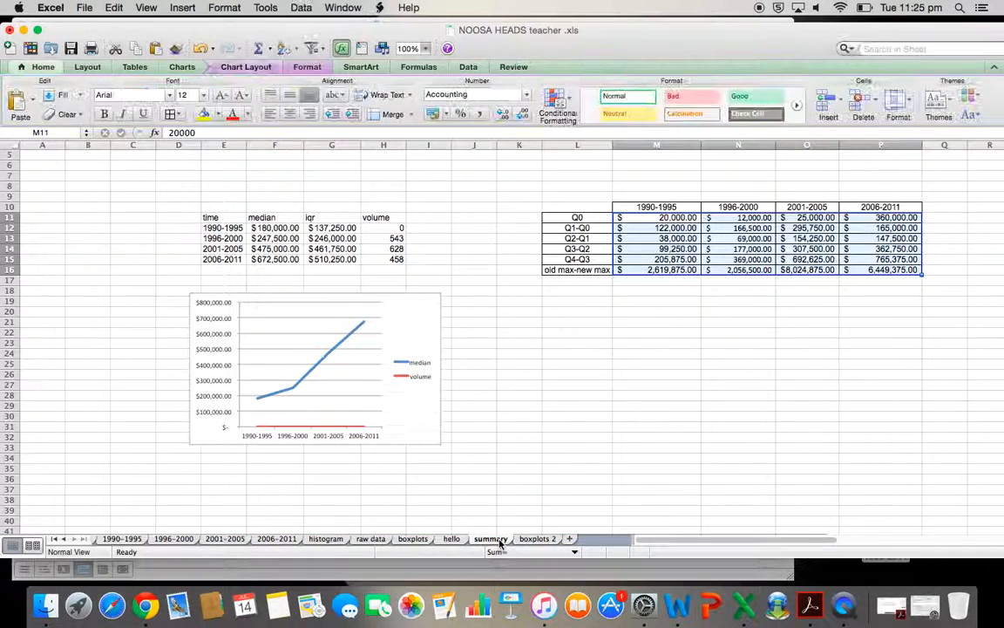
left_click(737, 363)
left_click_drag(653, 218, 882, 255)
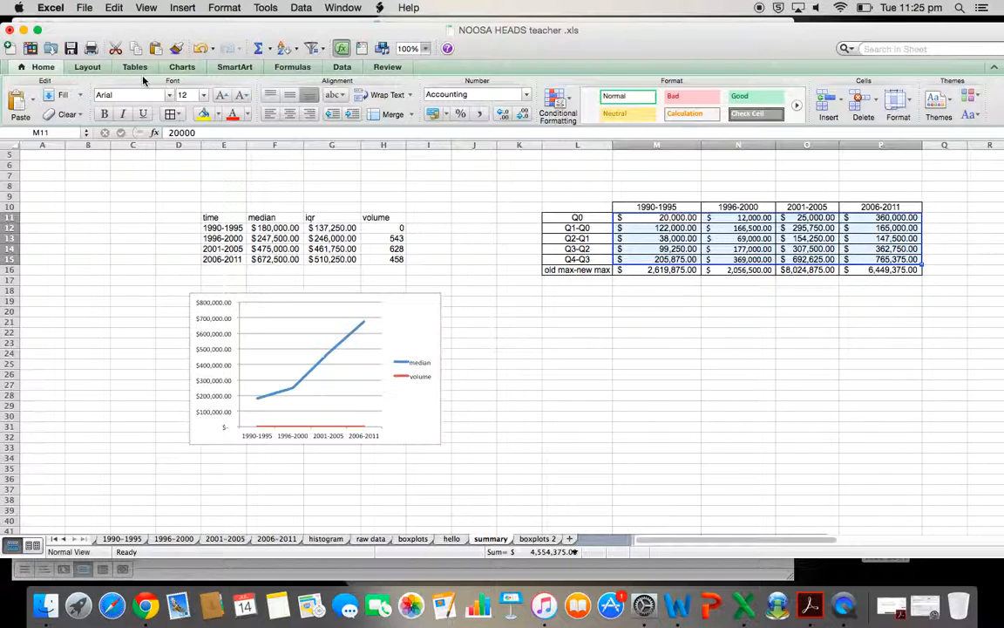
left_click(182, 67)
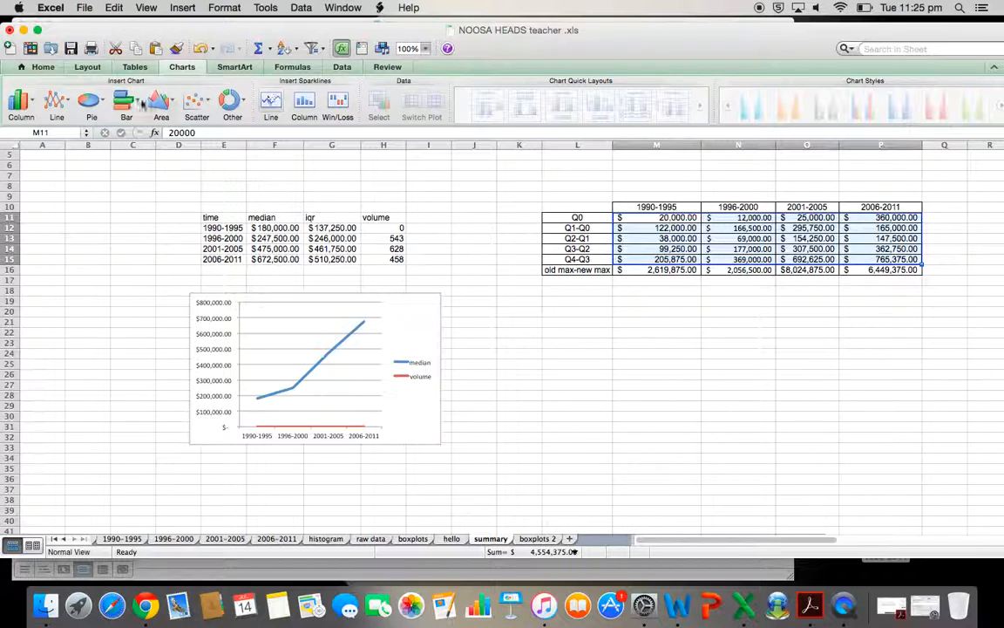
left_click(123, 102)
left_click(126, 179)
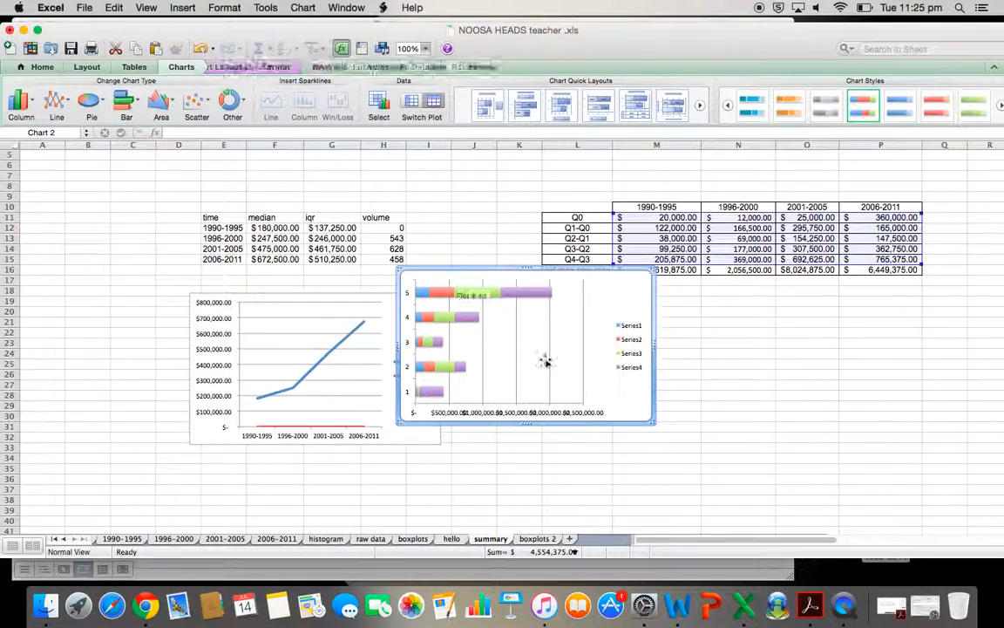
Switch the new chart's rows and columns, then delete its legend
right_click(527, 338)
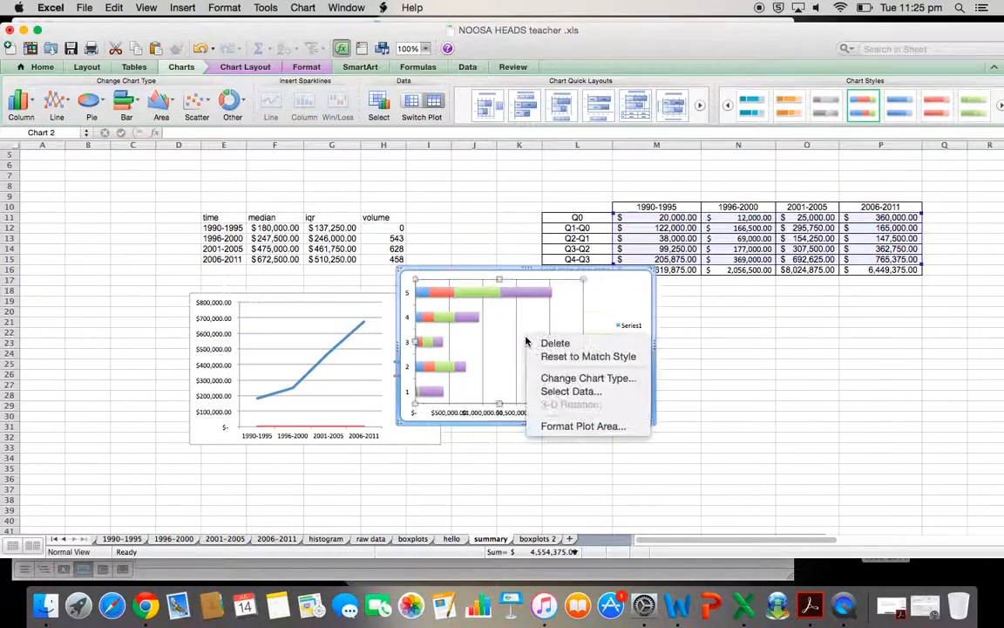
left_click(574, 394)
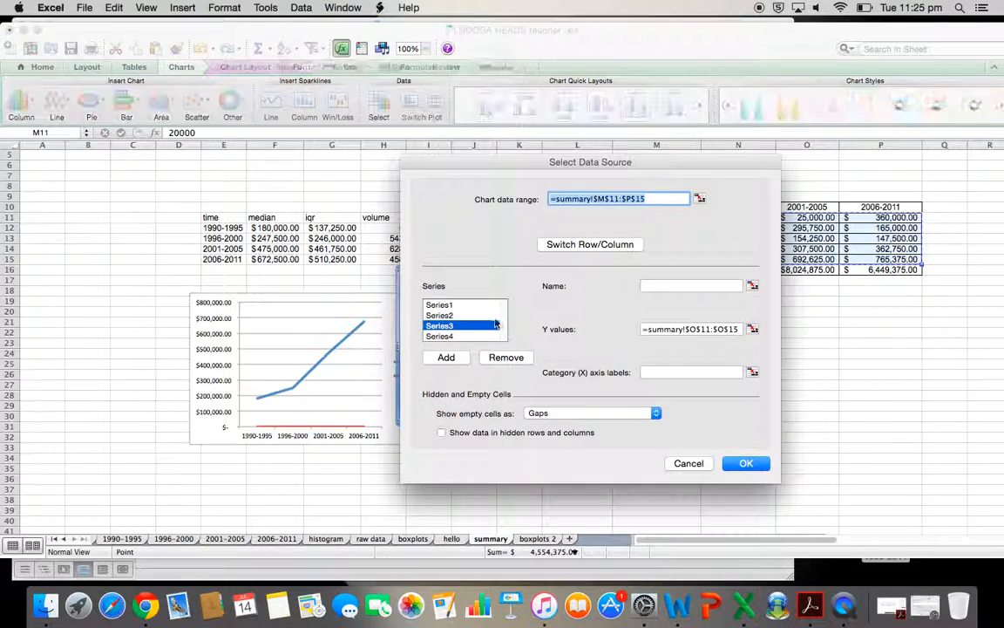
left_click(598, 245)
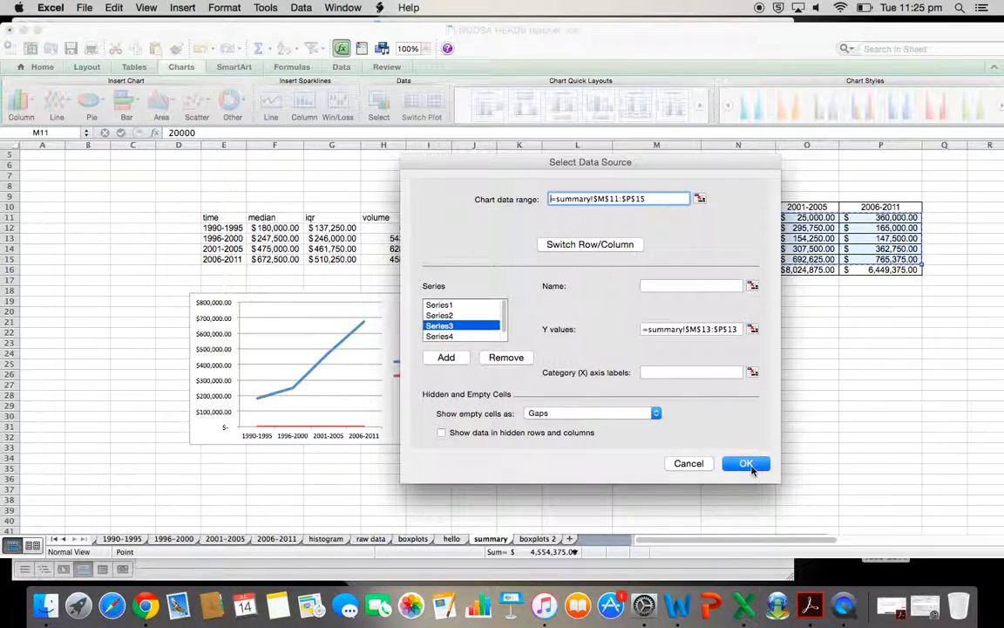
left_click(746, 463)
left_click(634, 353)
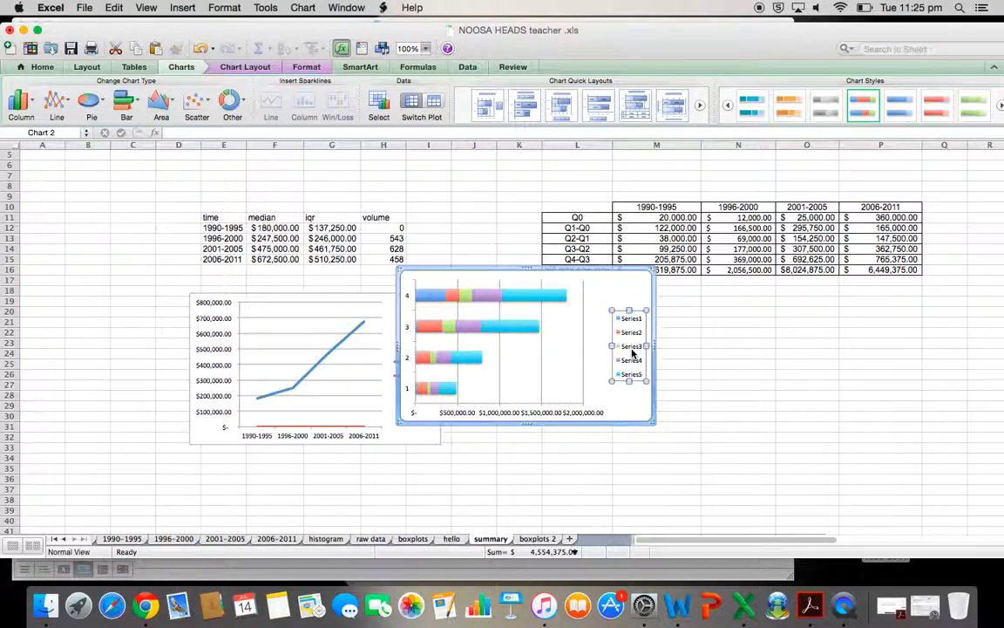
key("Delete")
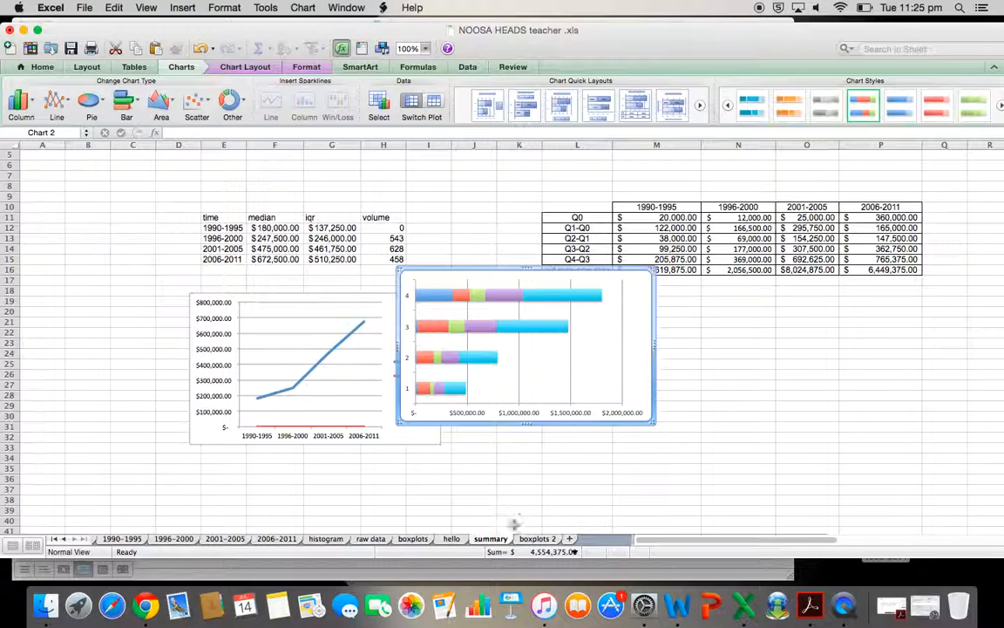
Return to the hello sheet and inspect the series in the box-plot chart
left_click(453, 539)
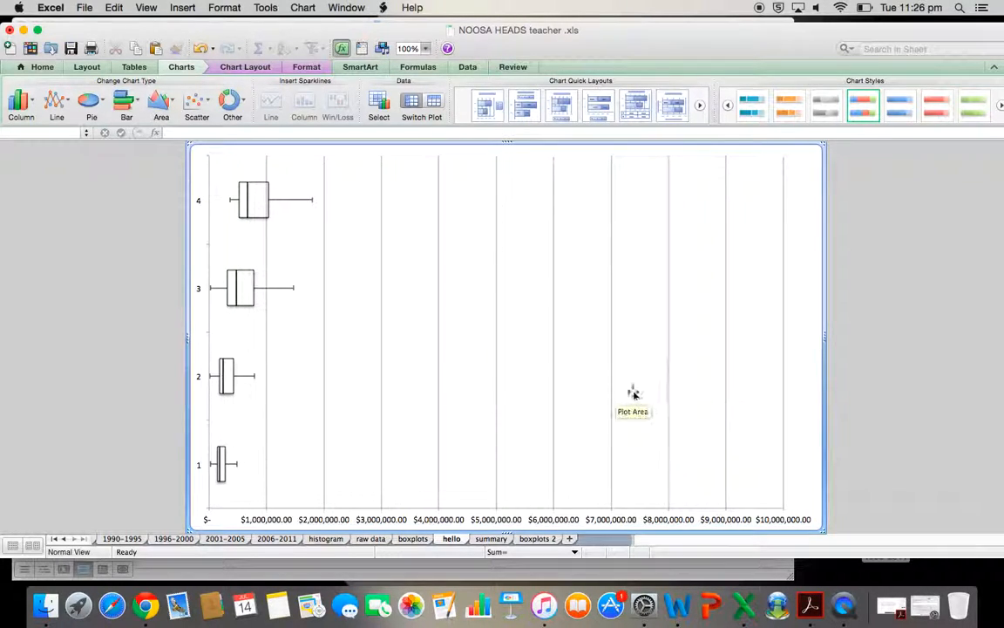
left_click(375, 194)
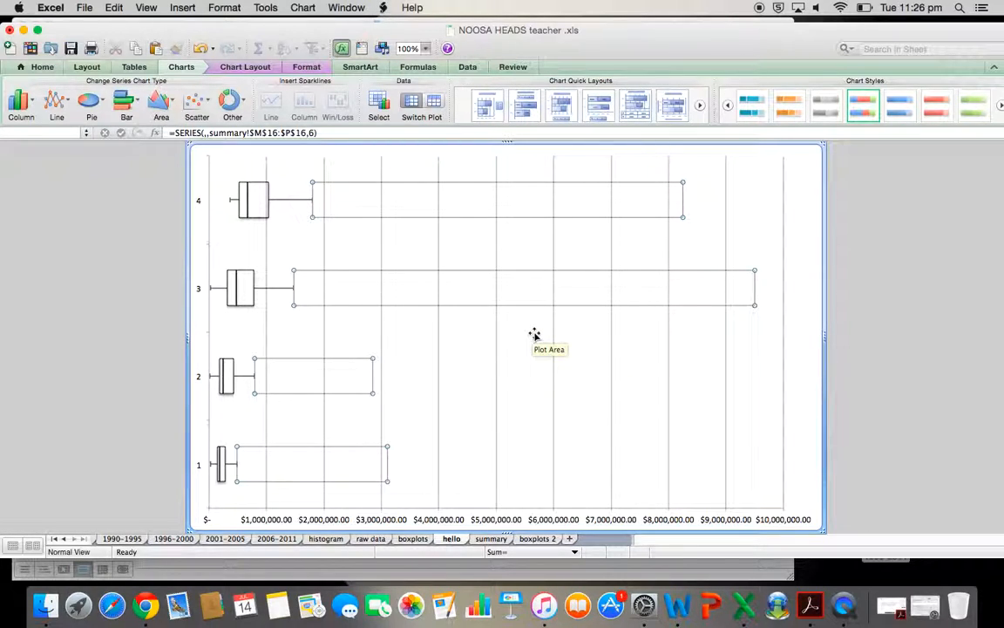
left_click(462, 242)
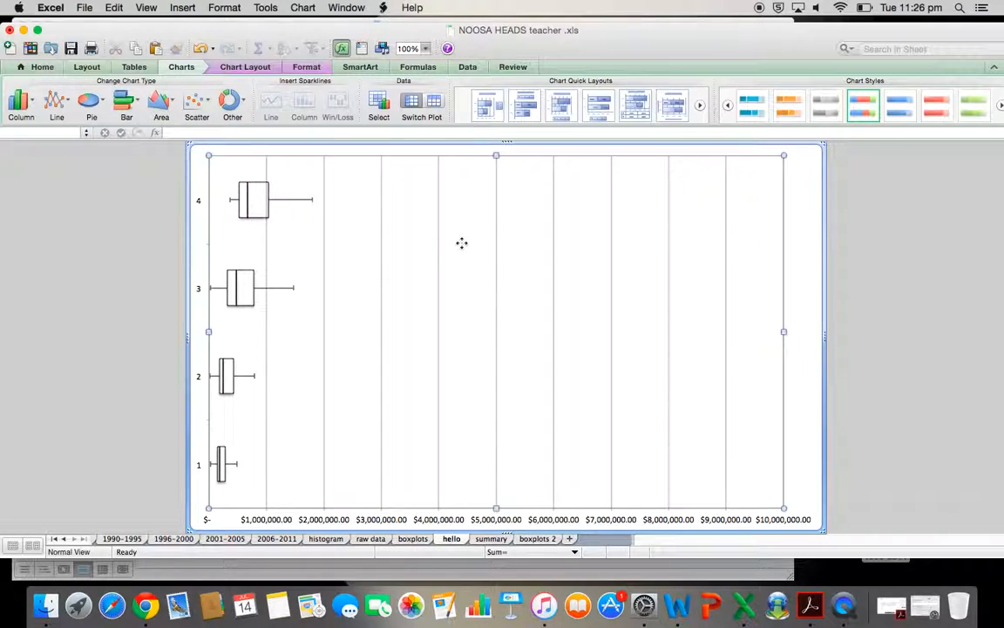
left_click(302, 211)
left_click(356, 204)
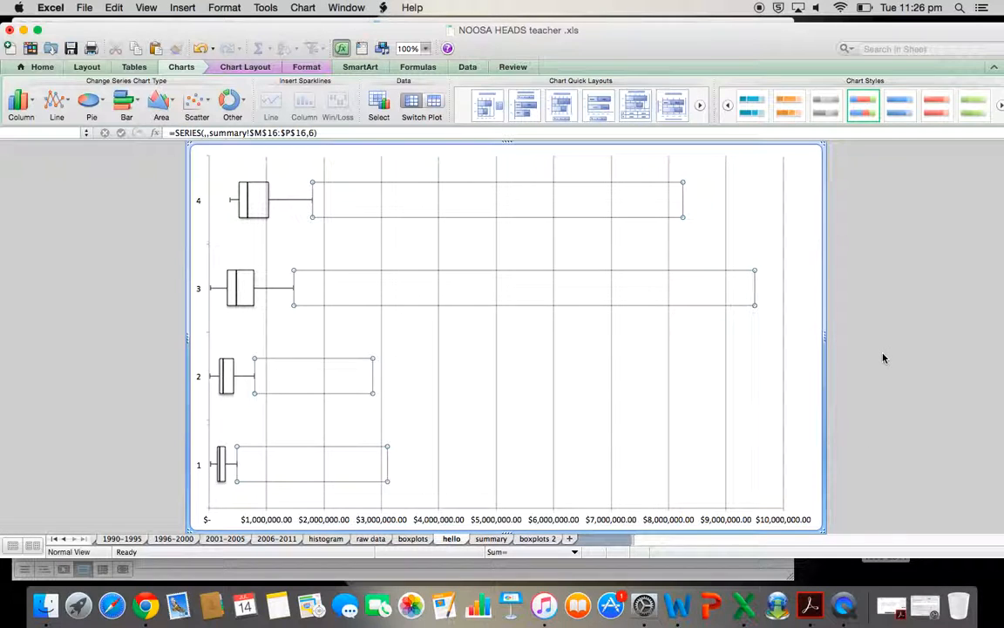
Compare the hidden filler series in the box-plot charts on the hello, boxplots 2 and boxplots sheets
left_click(803, 386)
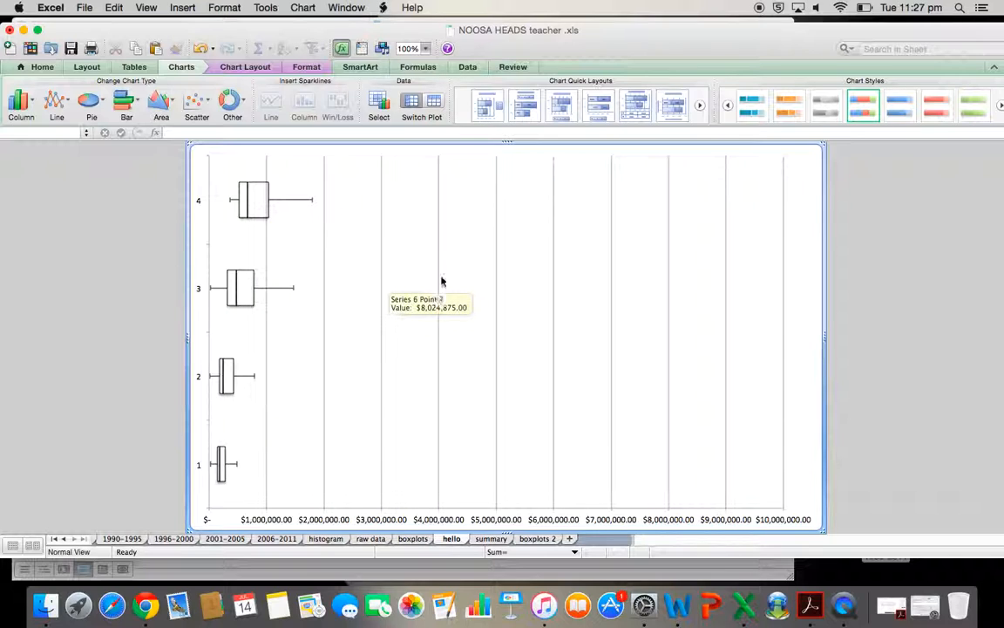
left_click(340, 210)
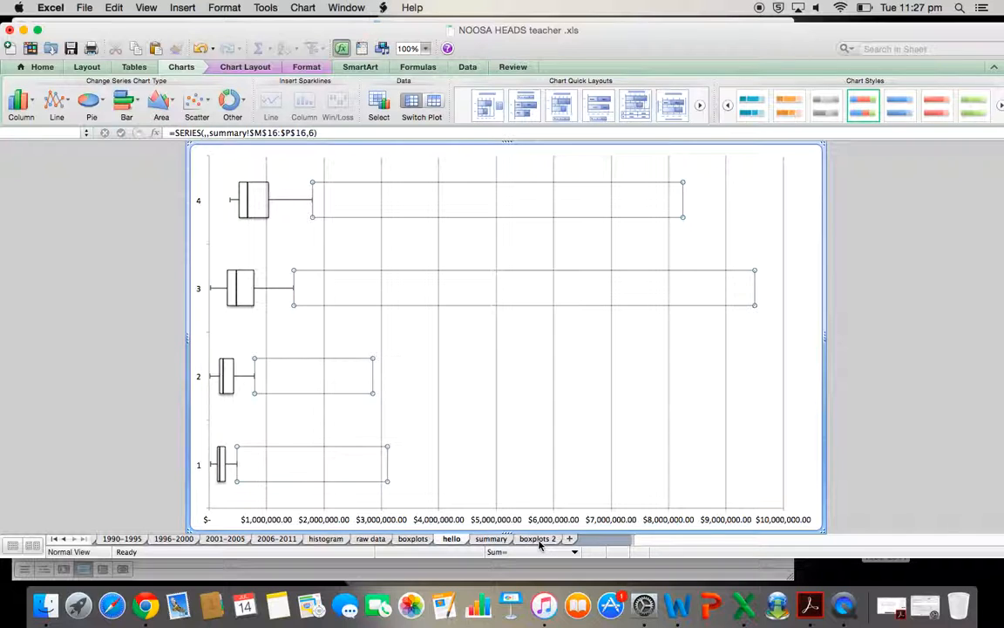
left_click(538, 538)
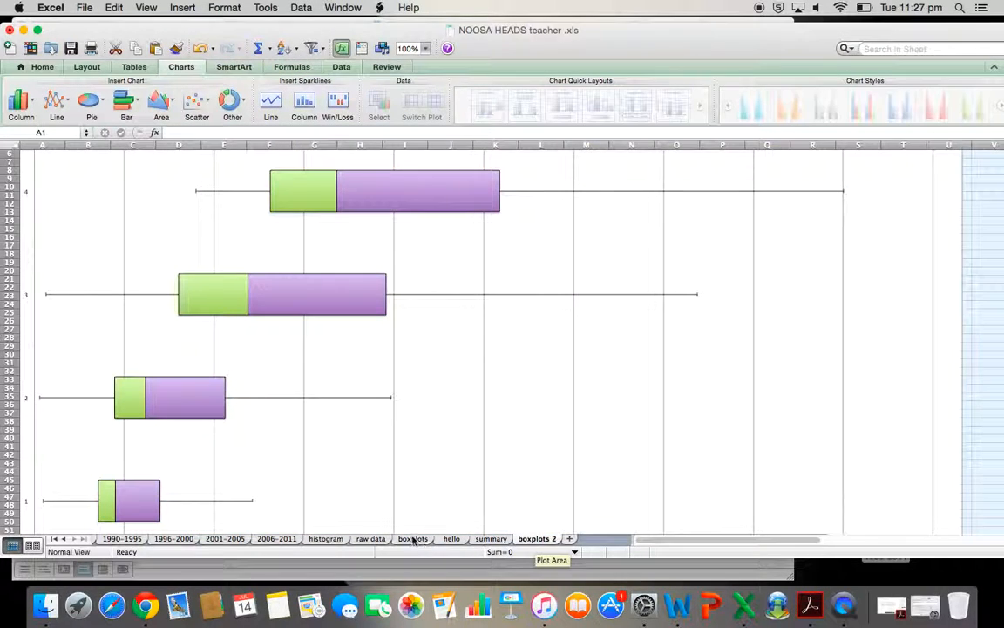
left_click(414, 539)
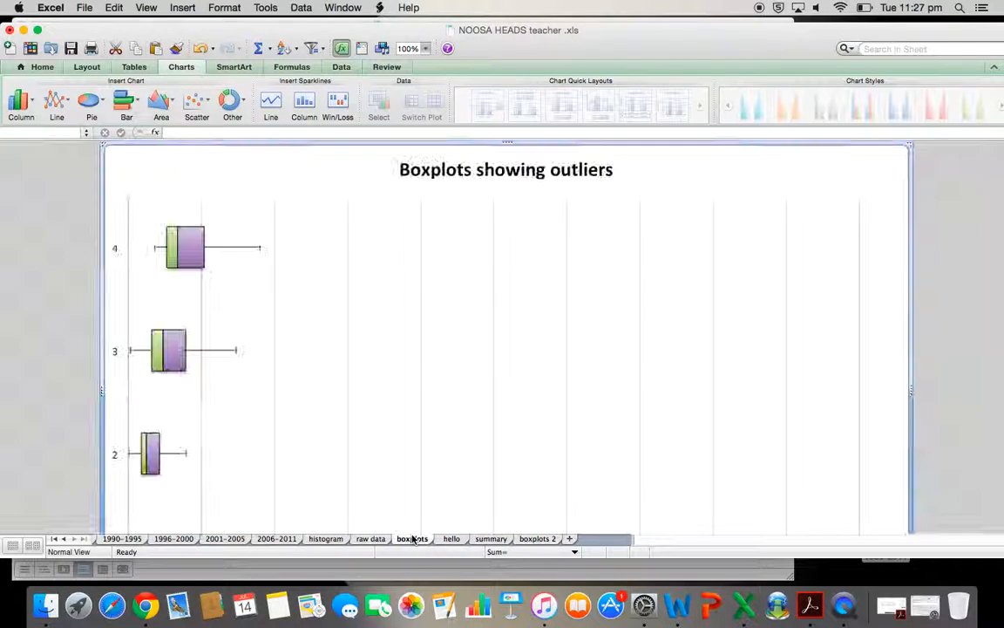
left_click(316, 262)
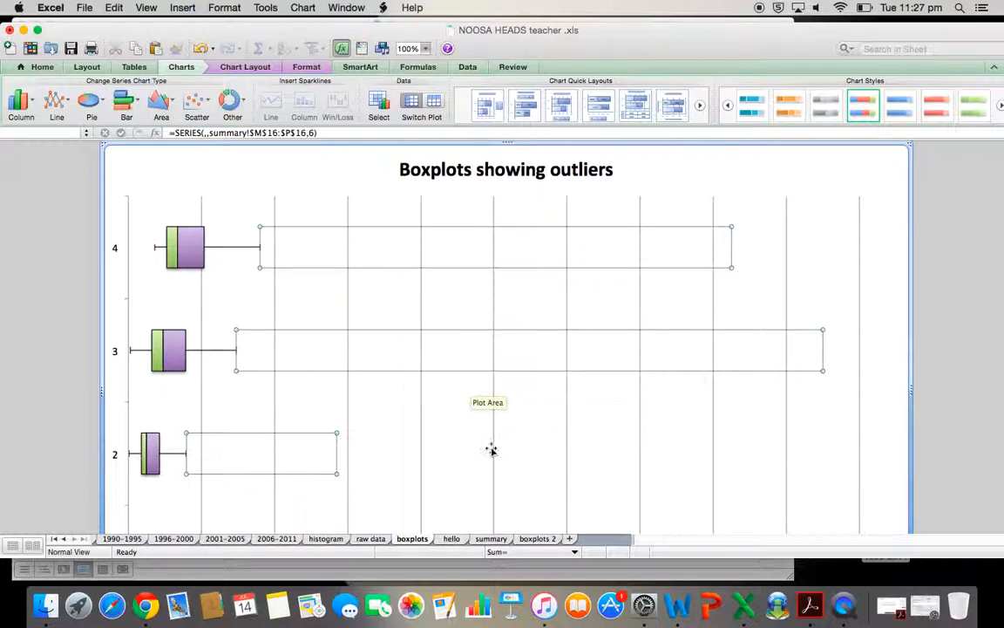
scroll(491, 448, "down", 5)
scroll(491, 448, "up", 4)
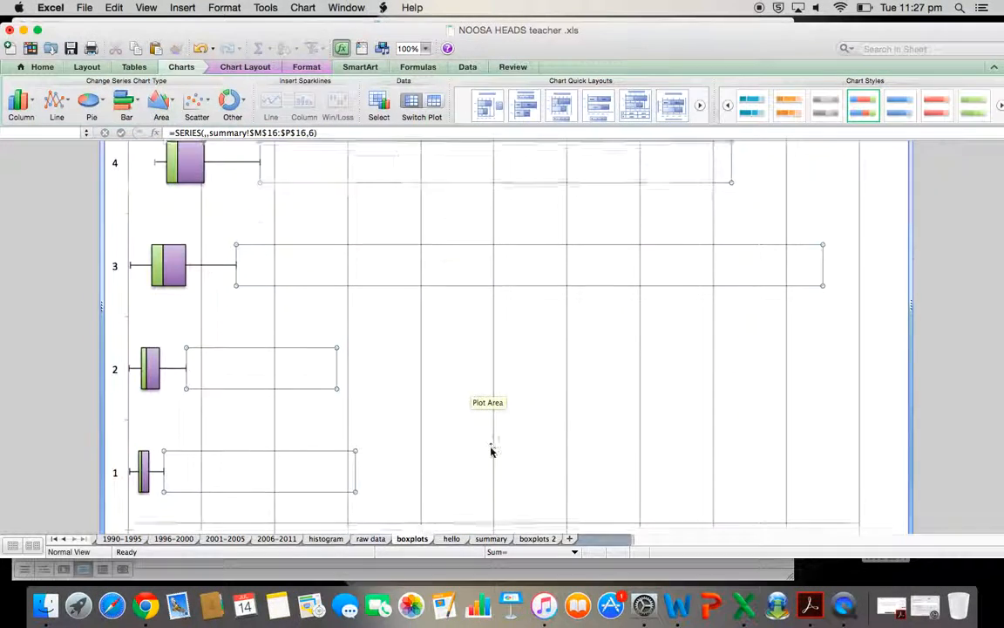